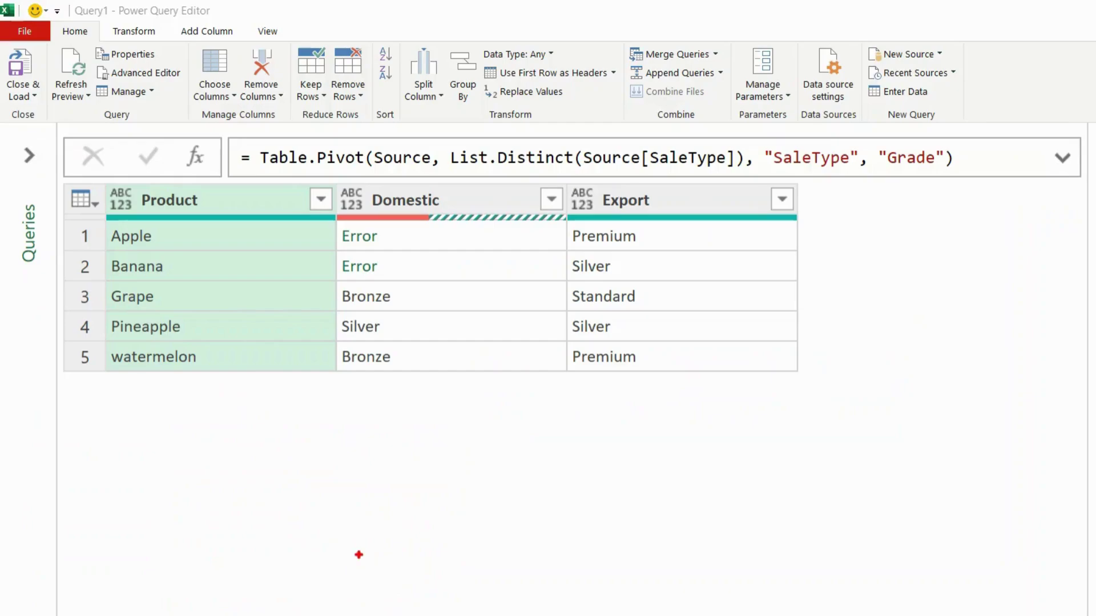
mouse_move(330, 216)
mouse_down()
mouse_move(332, 237)
mouse_move(485, 280)
mouse_up()
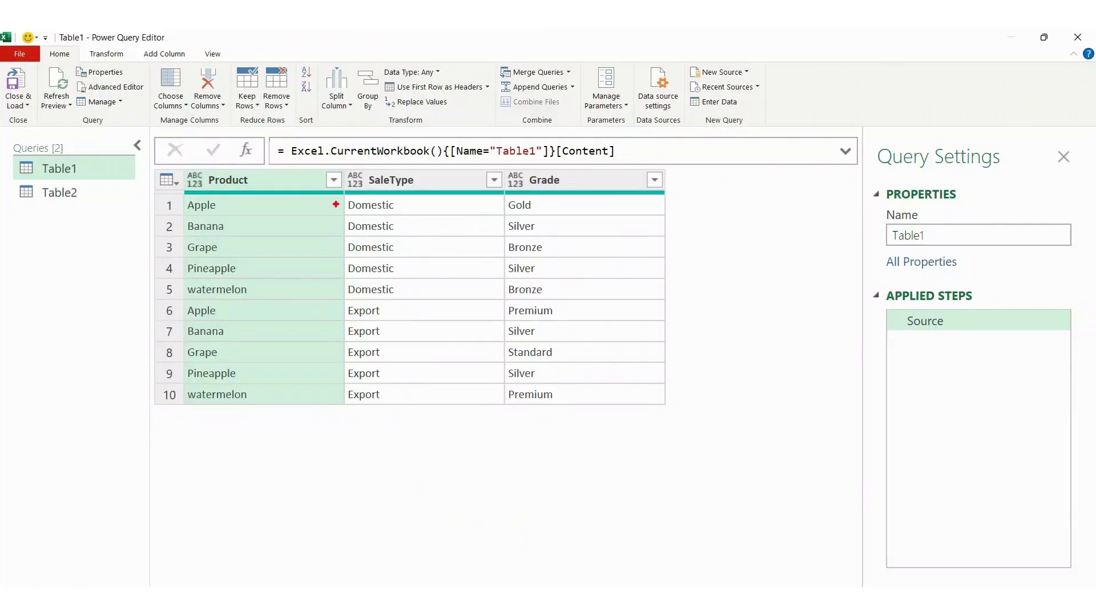
mouse_move(338, 196)
mouse_down()
mouse_move(379, 289)
mouse_move(421, 297)
mouse_up()
mouse_move(331, 302)
mouse_down()
mouse_move(342, 389)
mouse_move(422, 412)
mouse_up()
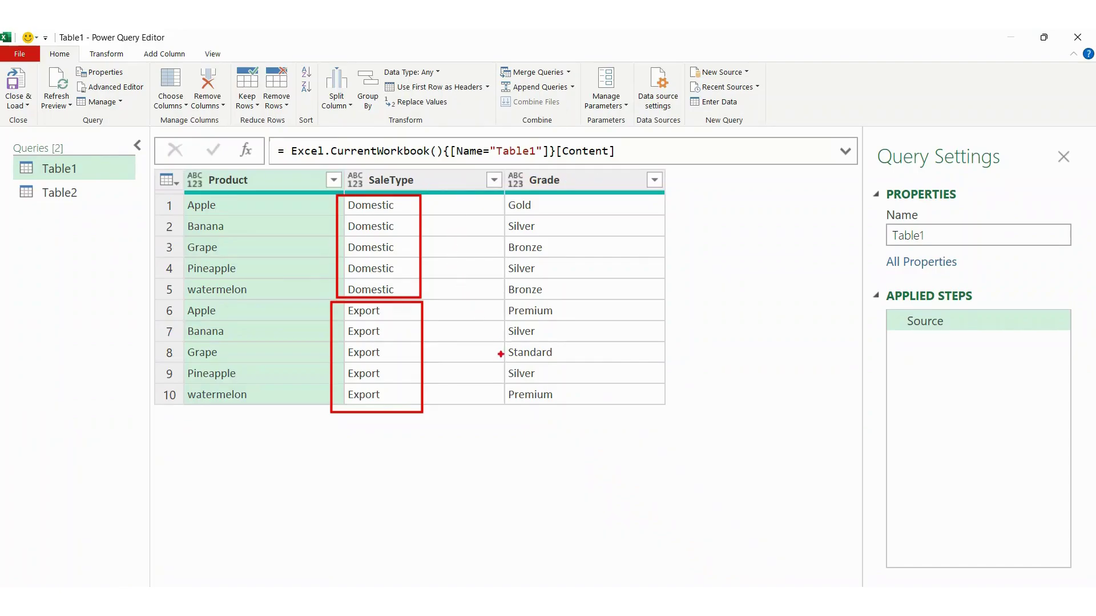
mouse_move(502, 194)
mouse_down()
mouse_move(546, 338)
mouse_move(601, 383)
mouse_move(648, 402)
mouse_up()
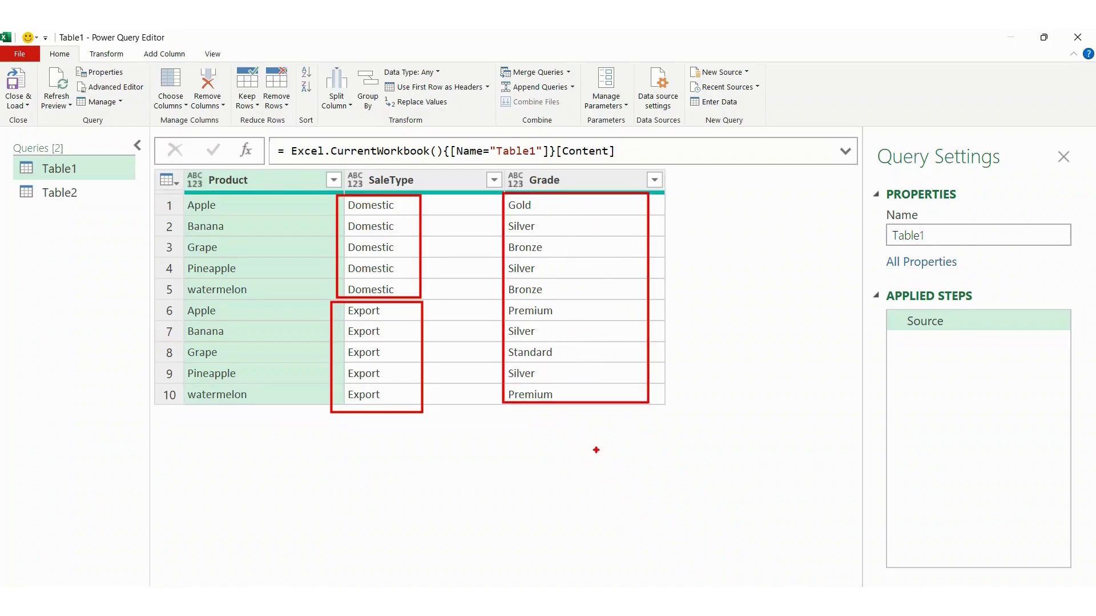
key(Escape)
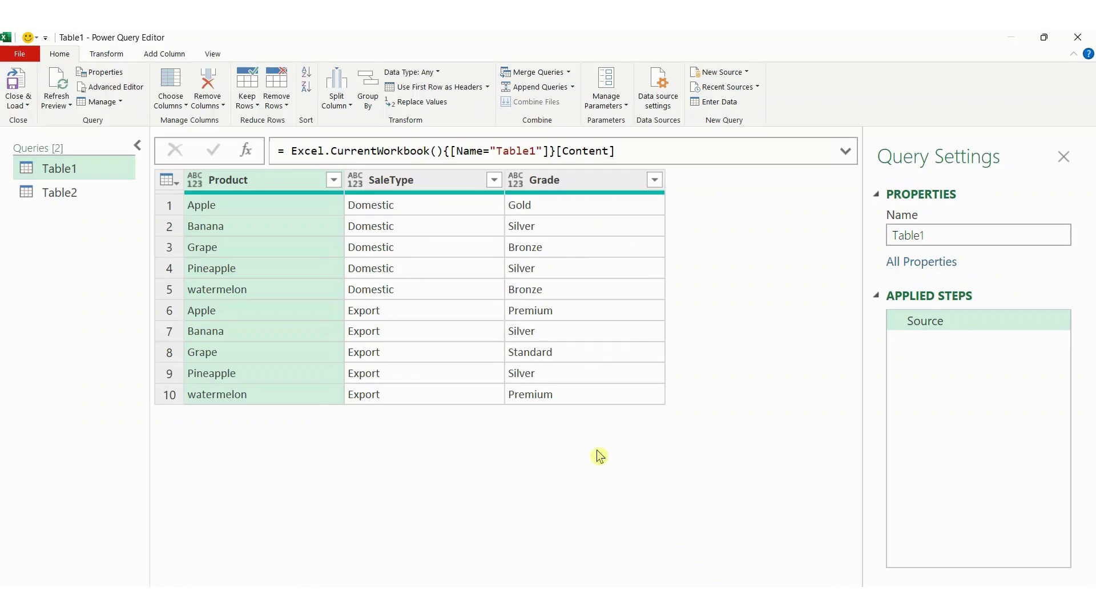
- Pivot the SaleType column of Table1 with Grade as the values column and Don't Aggregate as the aggregate function
click(430, 179)
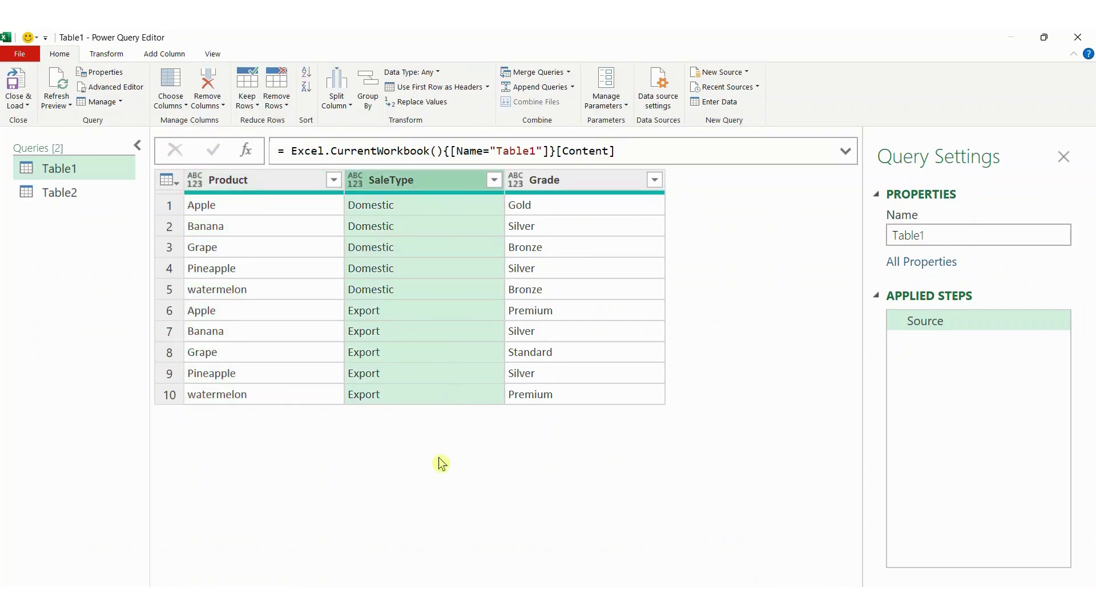
click(110, 56)
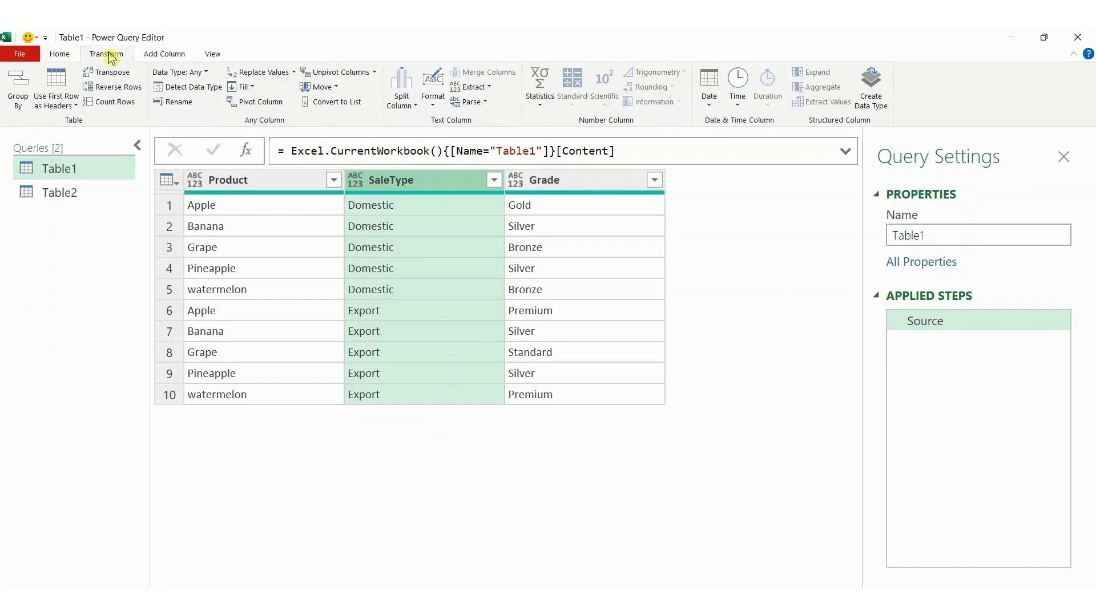
click(270, 106)
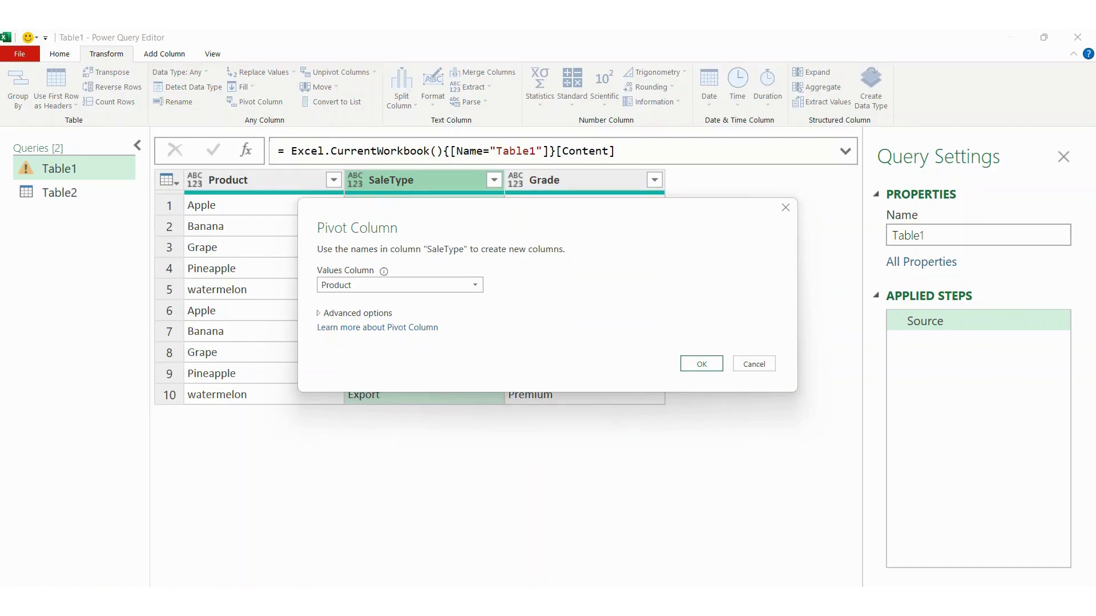
mouse_move(305, 261)
mouse_down()
mouse_move(328, 295)
mouse_move(500, 303)
mouse_up()
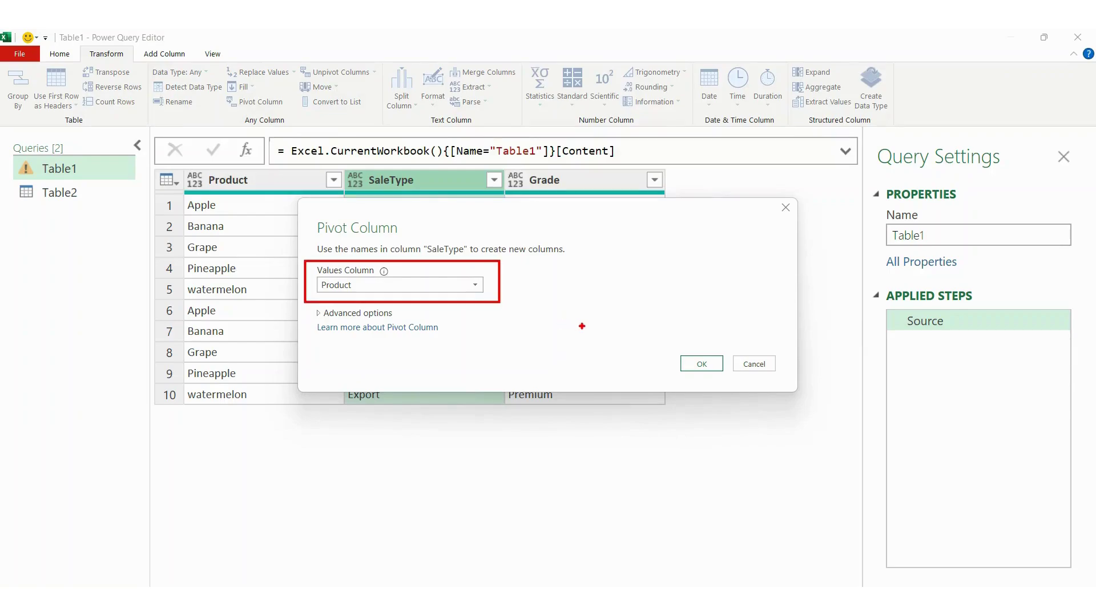
click(474, 285)
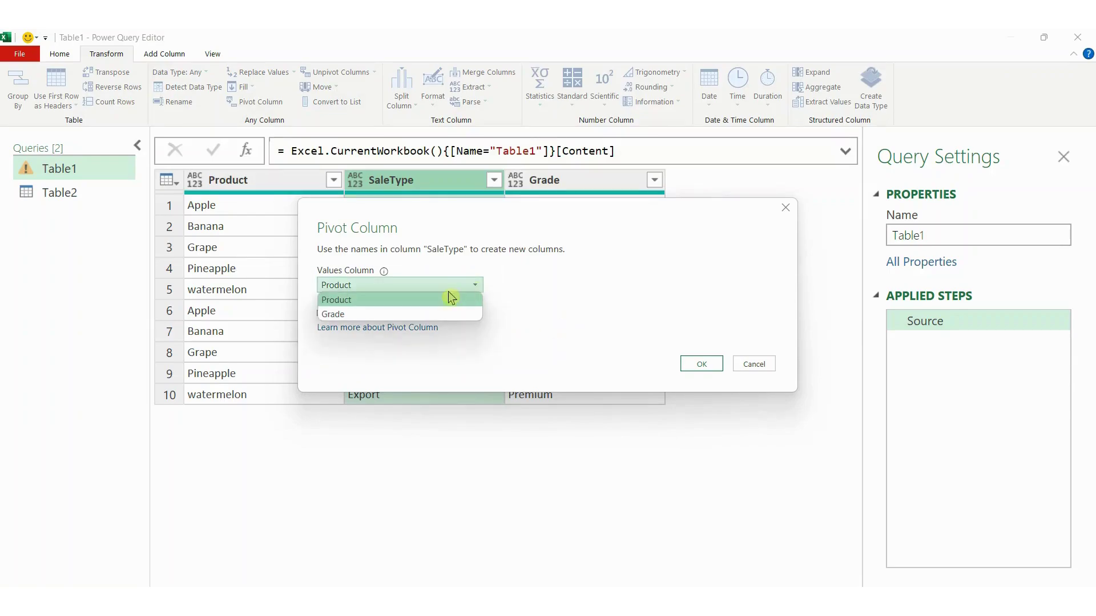
click(423, 314)
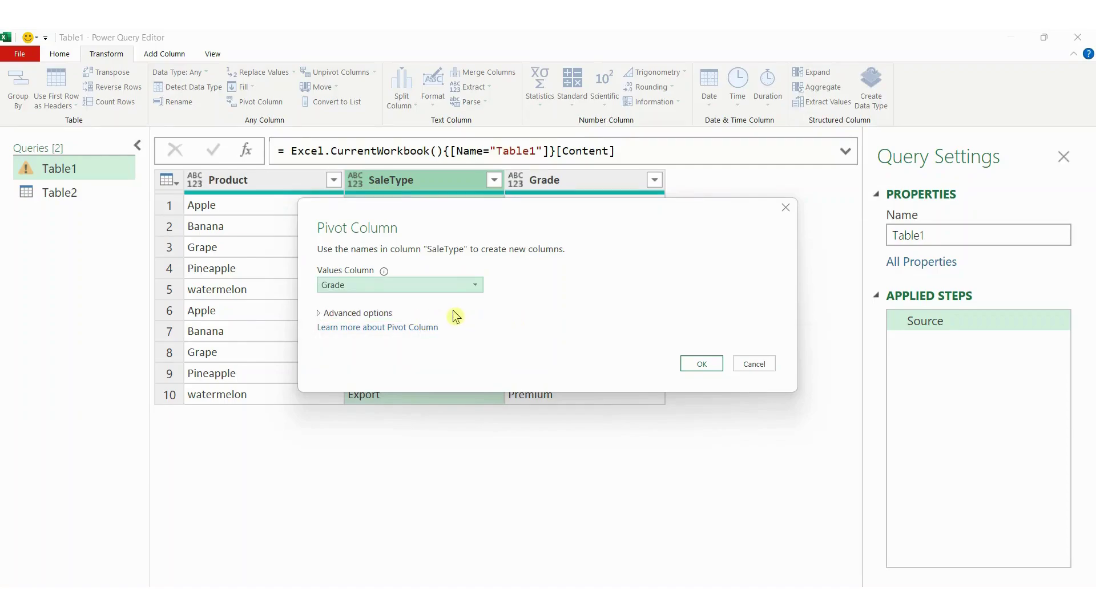
click(362, 318)
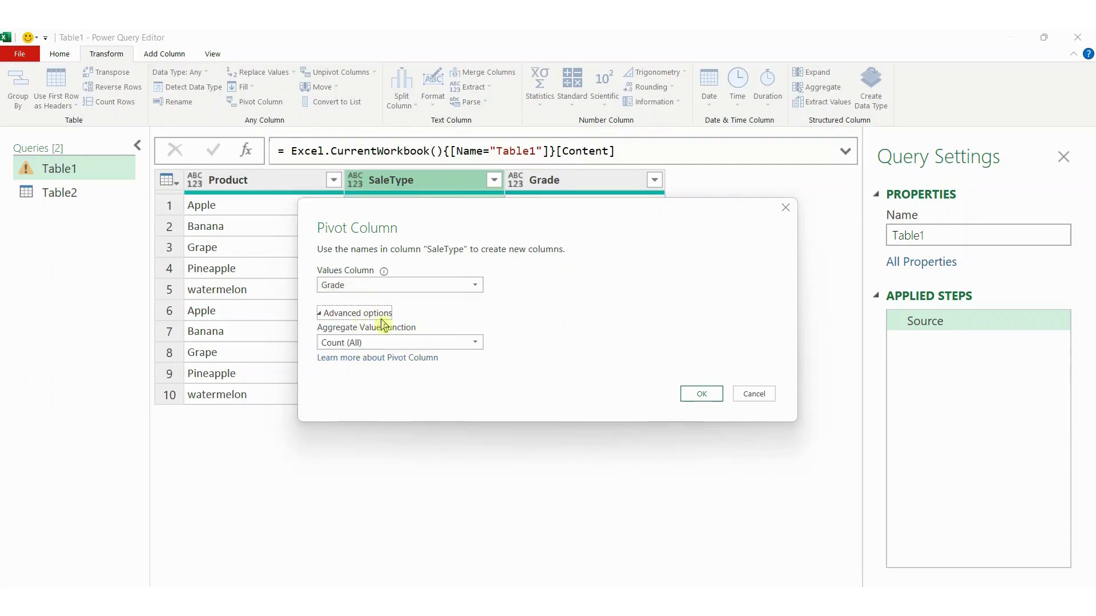
click(476, 343)
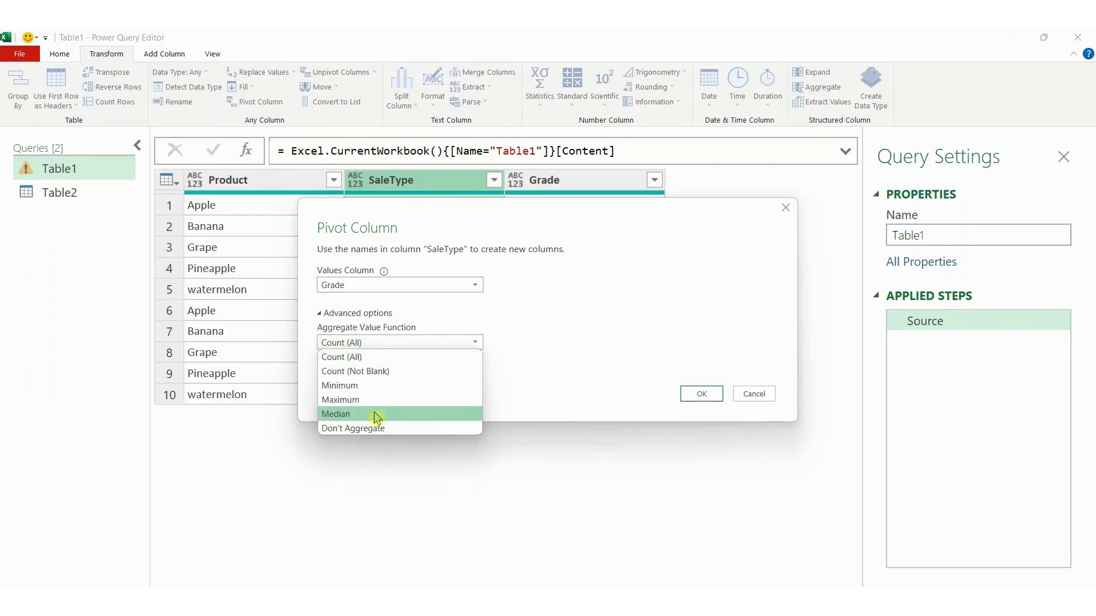
click(400, 429)
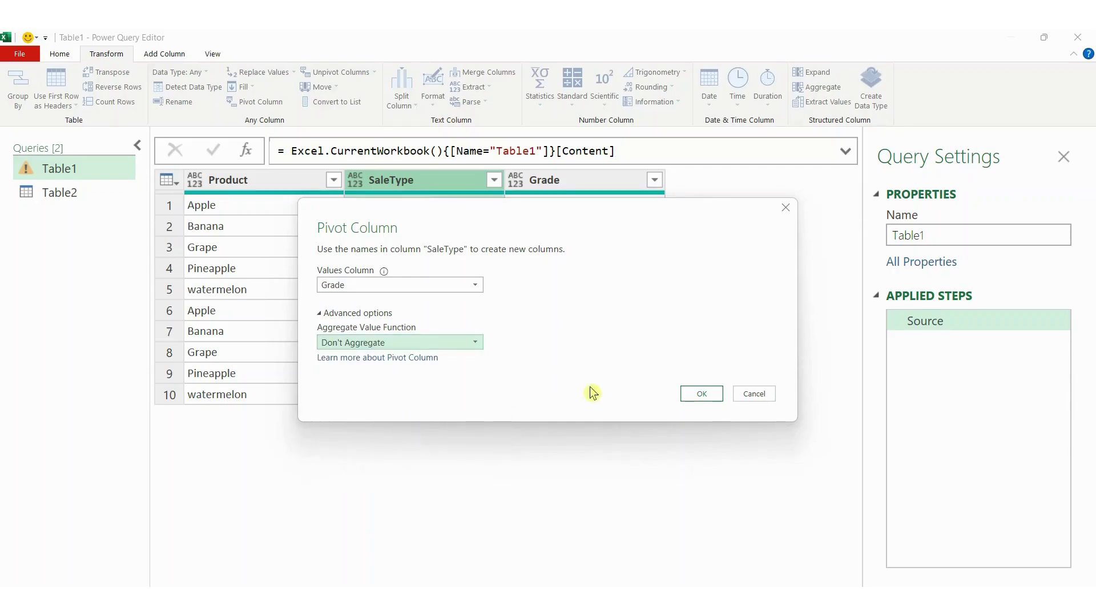
click(708, 398)
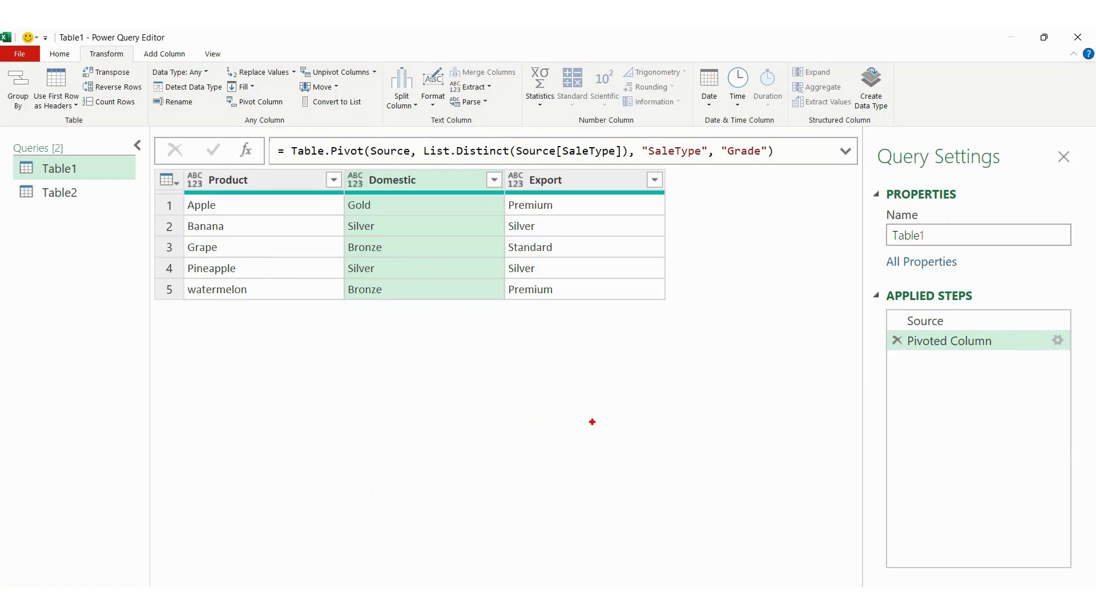
mouse_move(344, 164)
mouse_down()
mouse_move(361, 188)
mouse_move(444, 196)
mouse_up()
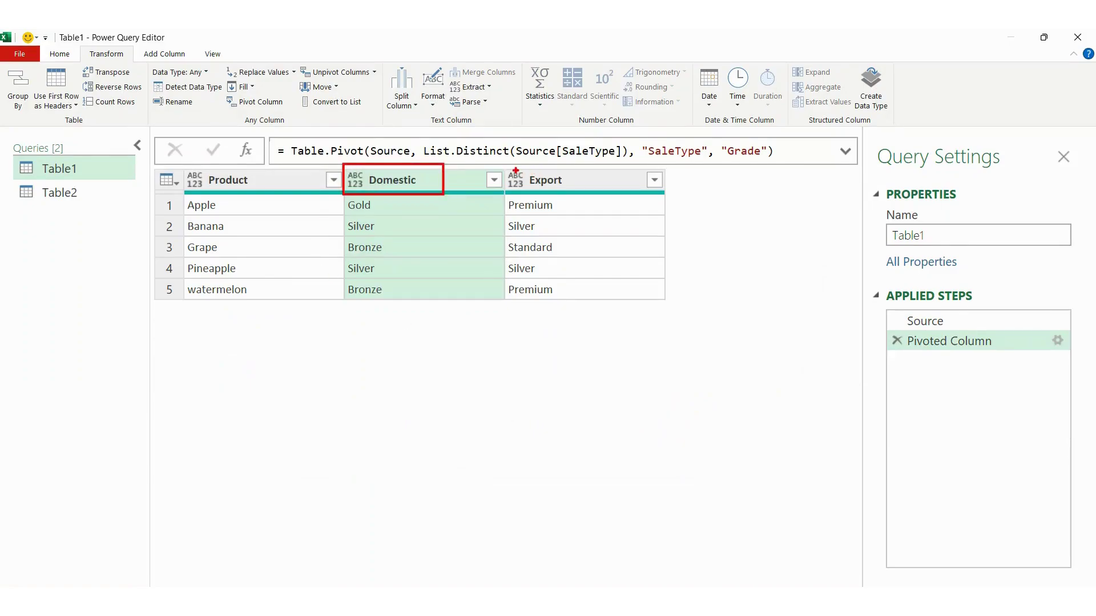
drag(510, 171, 586, 194)
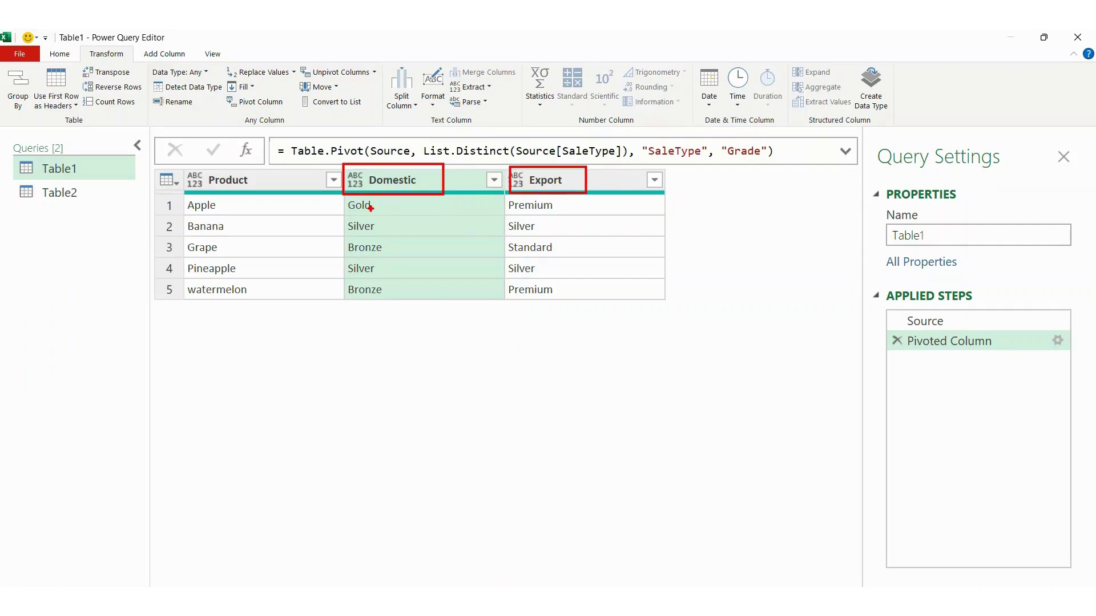
mouse_move(344, 197)
mouse_down()
mouse_move(399, 307)
mouse_move(661, 301)
mouse_up()
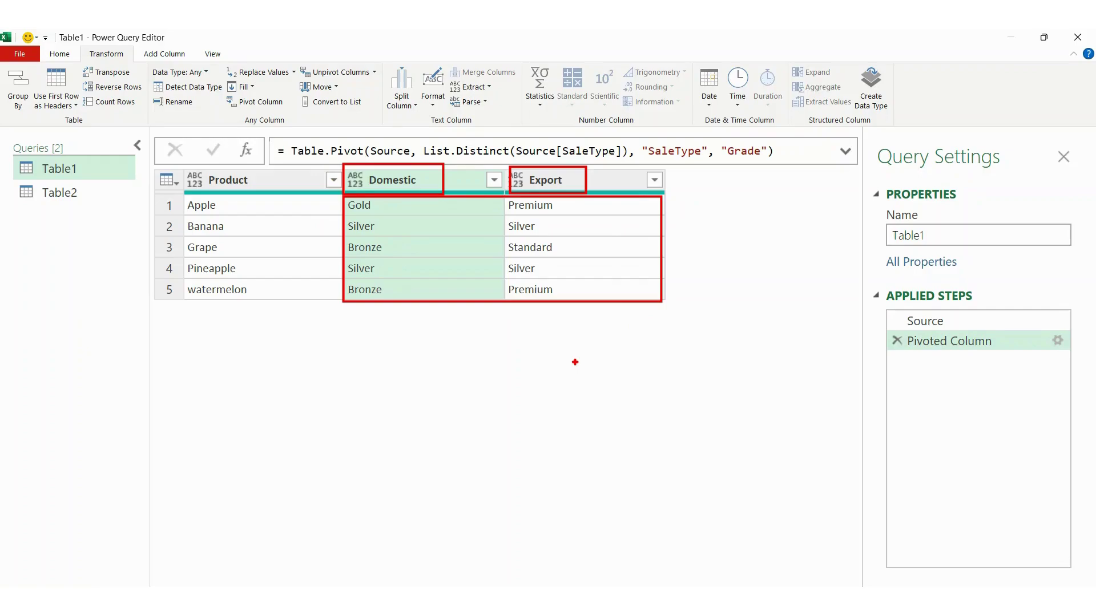
key(Escape)
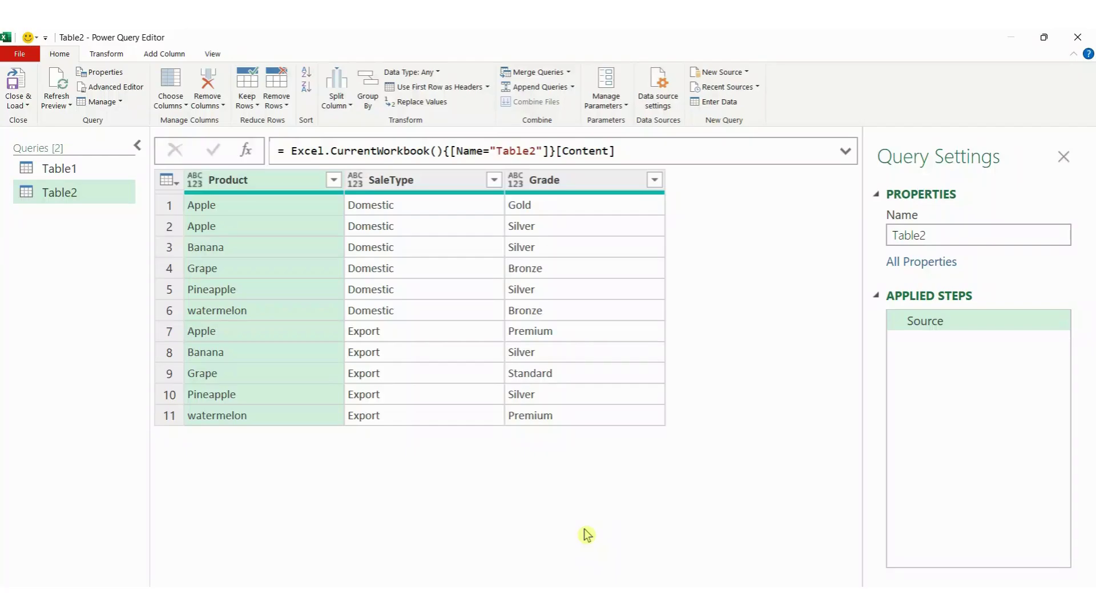
- Pivot the SaleType column of Table2 with Grade as the values column and Don't Aggregate as the aggregate function
click(425, 186)
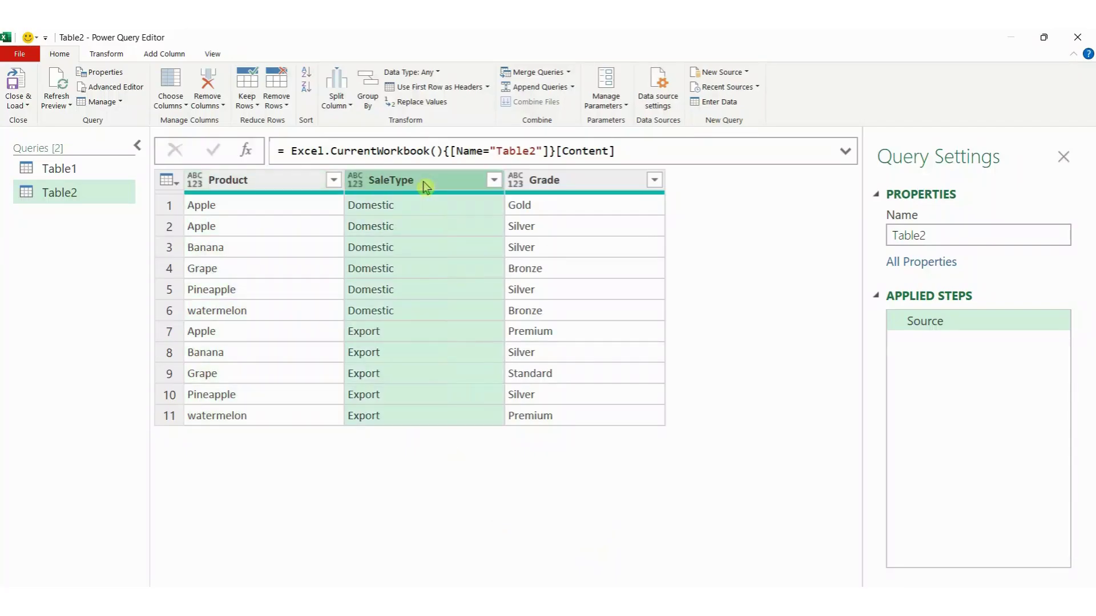
click(113, 56)
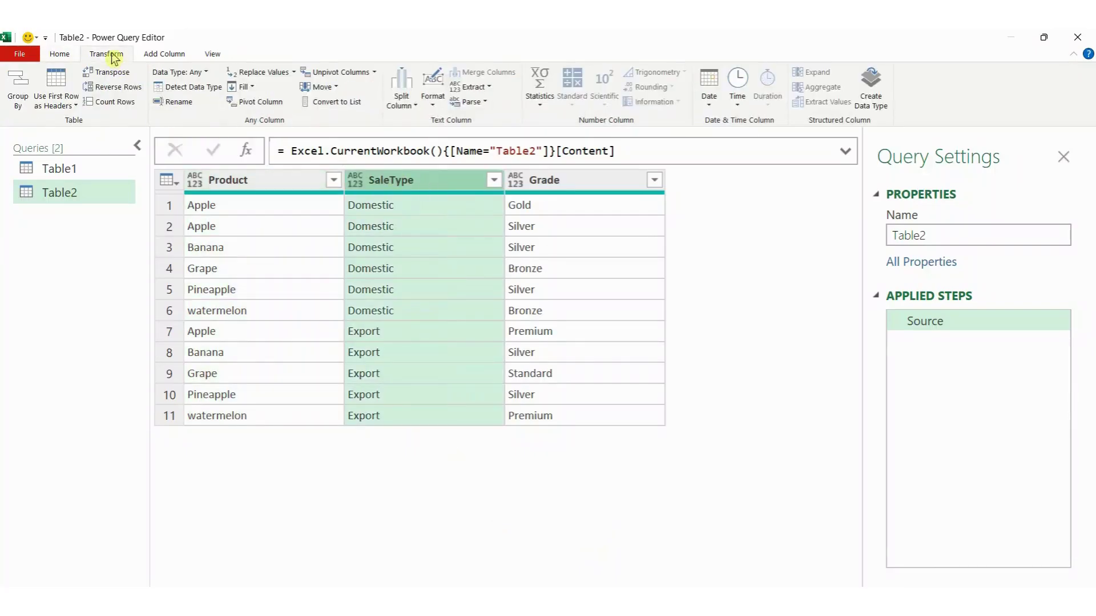
click(261, 102)
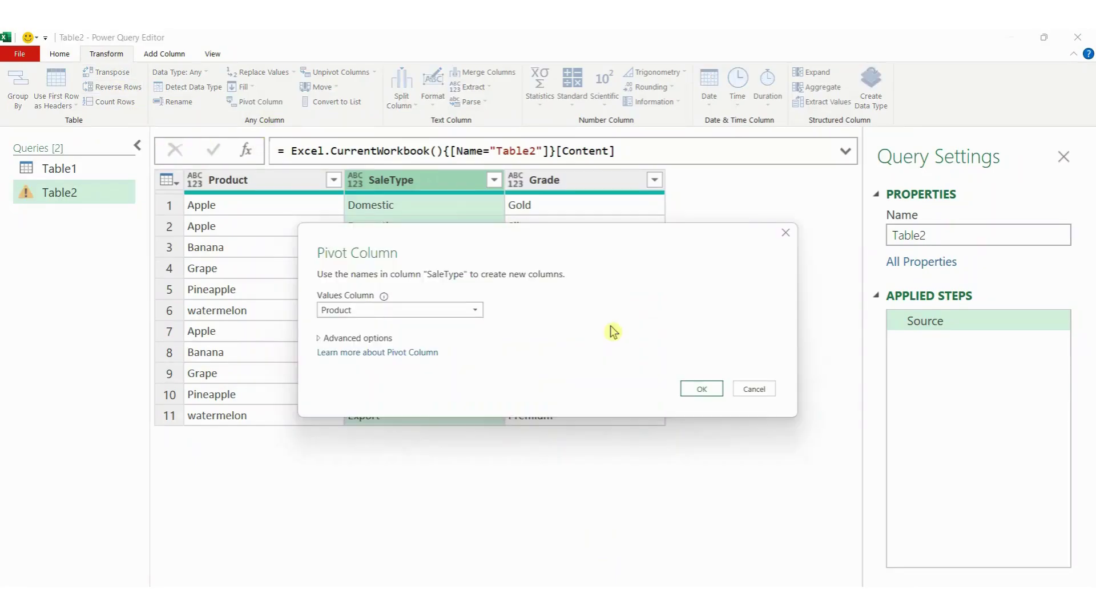
click(469, 311)
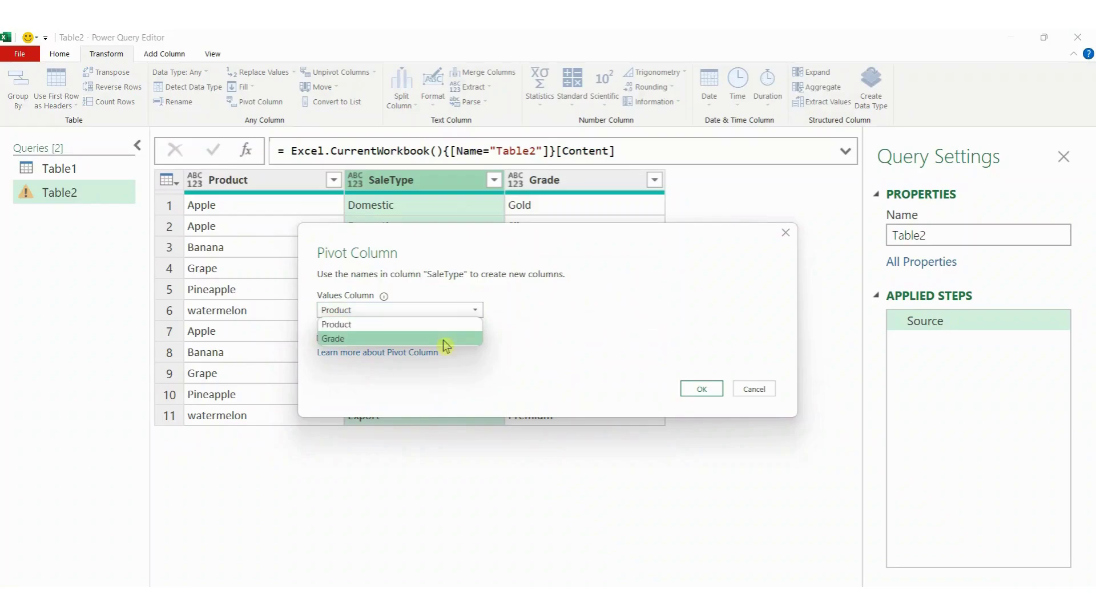
click(447, 340)
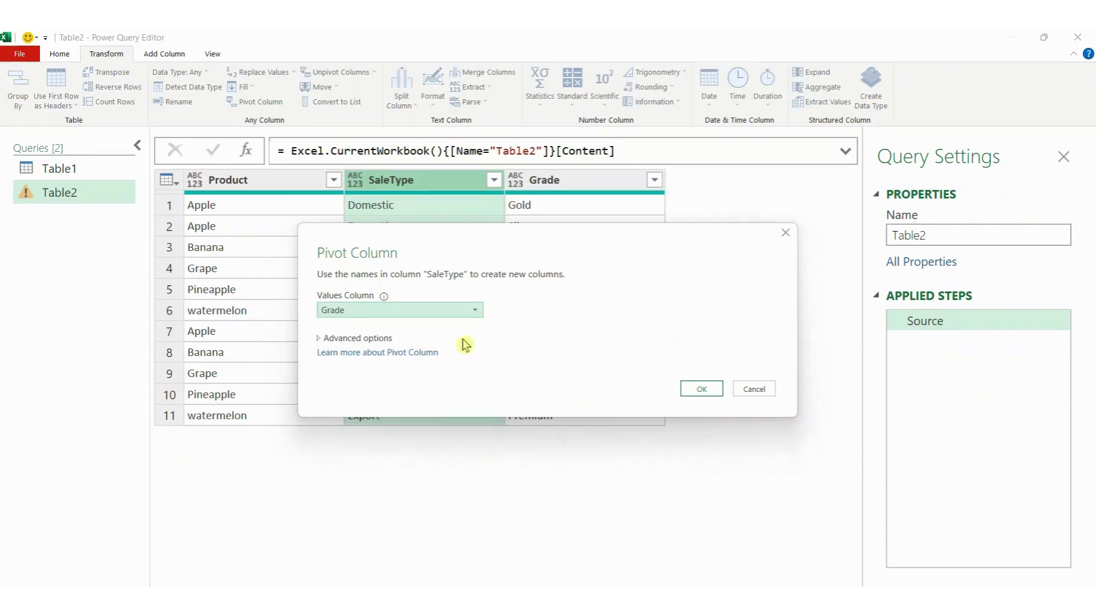
click(388, 343)
click(471, 368)
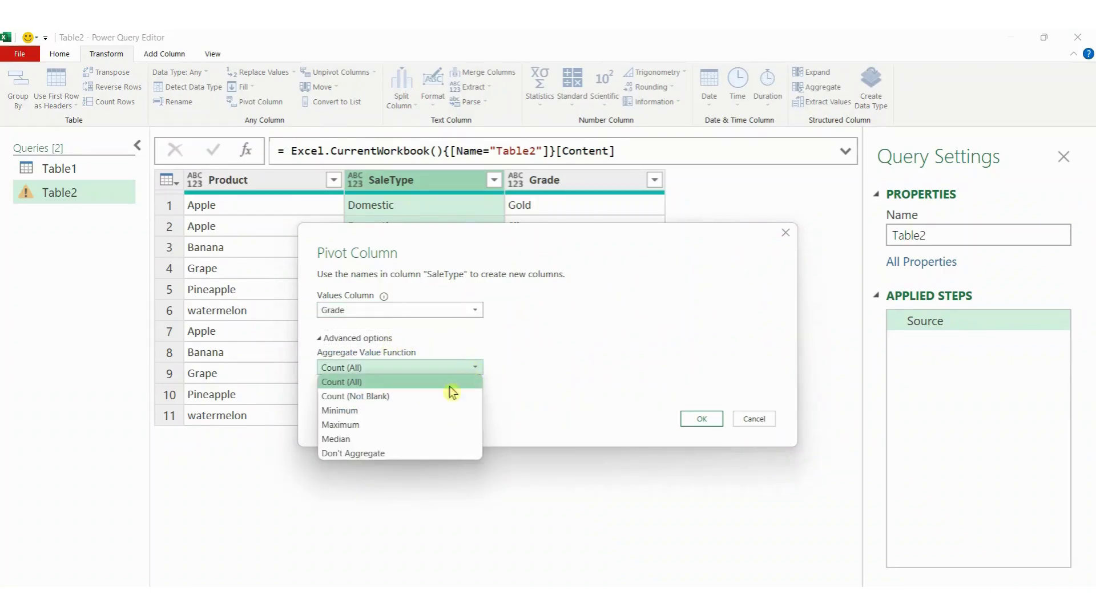
click(416, 453)
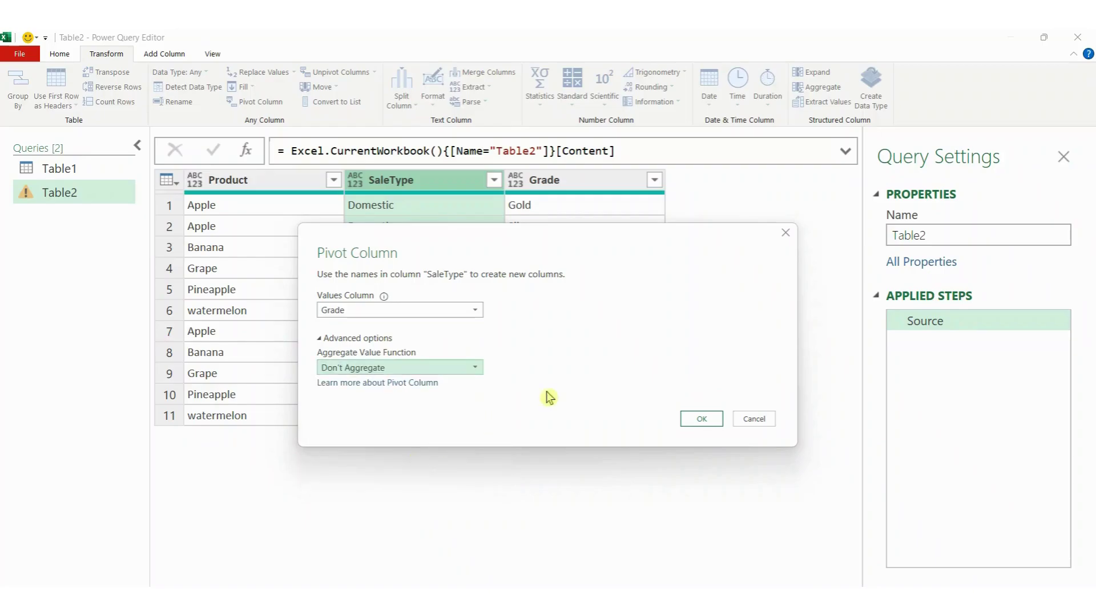
click(712, 424)
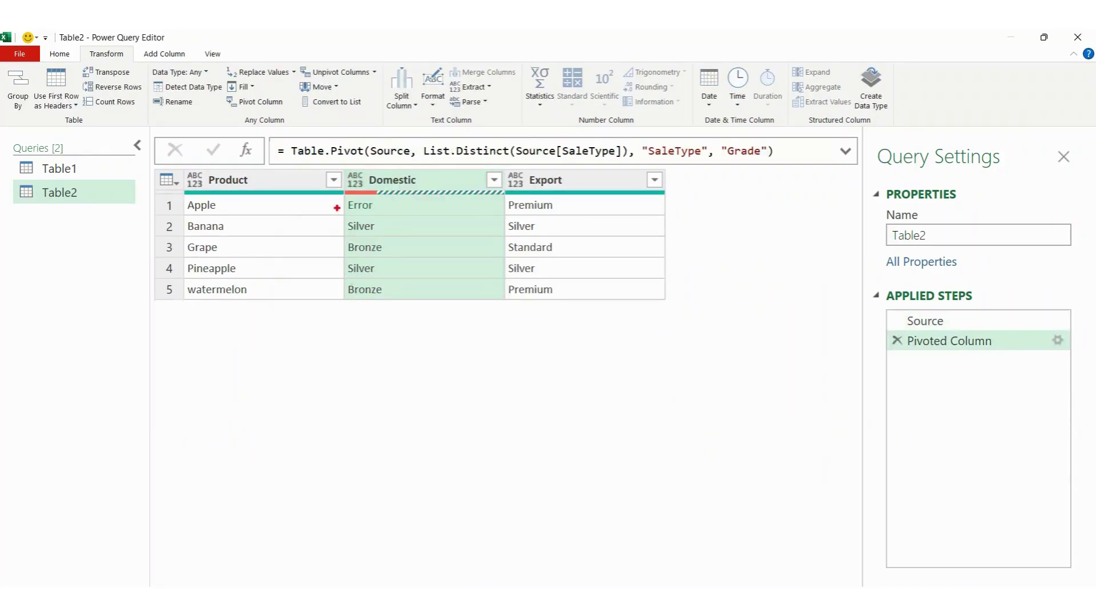
drag(339, 197, 389, 219)
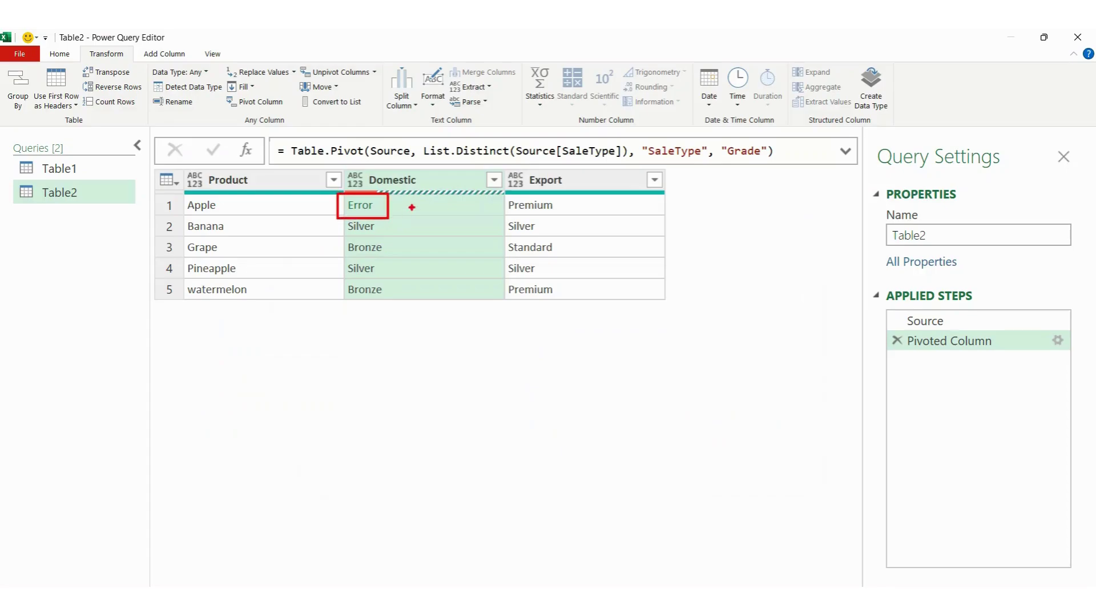
drag(425, 183, 446, 181)
drag(243, 206, 234, 211)
key(Escape)
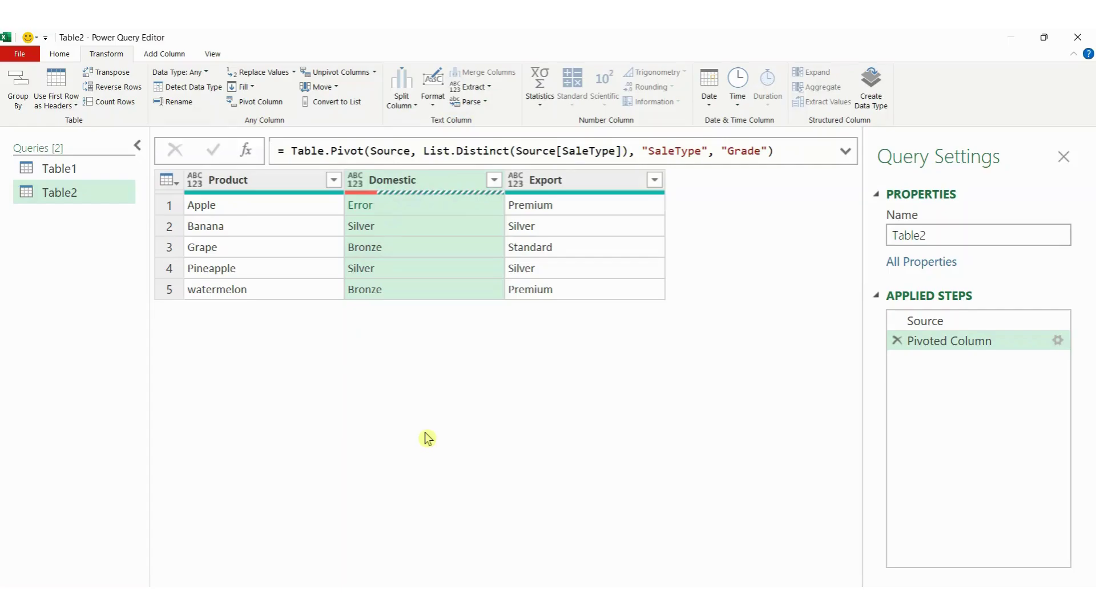
- Examine the Apple Domestic rows and their grades in Table2's Source step, and return to the Pivoted Column step to compare
click(985, 326)
key(ctrl+2)
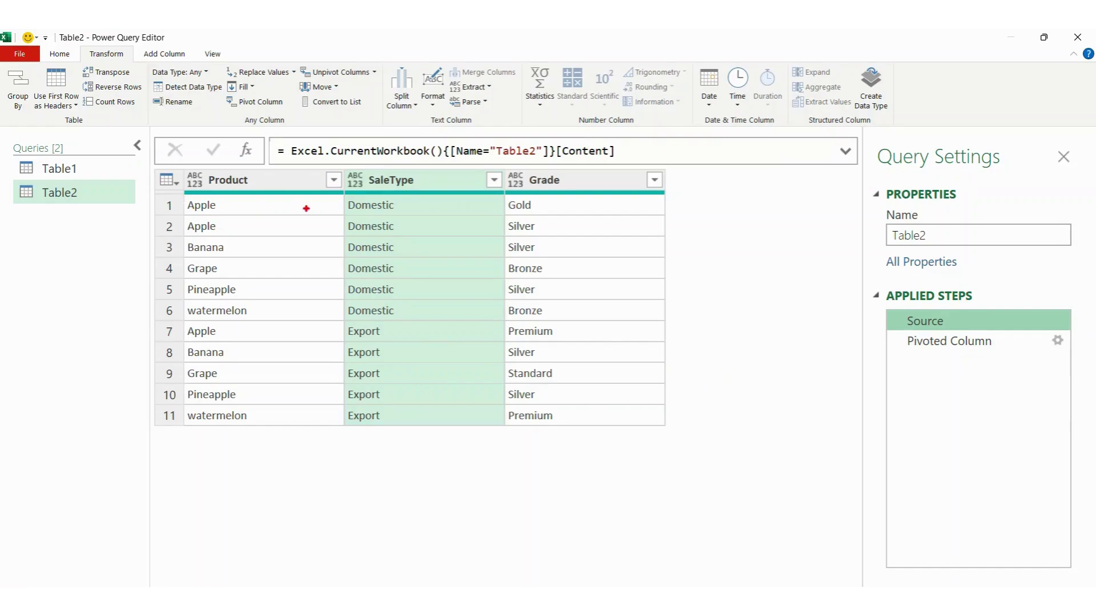
drag(338, 195, 408, 234)
mouse_move(182, 195)
mouse_down()
mouse_move(195, 233)
mouse_move(229, 235)
mouse_up()
mouse_move(542, 204)
mouse_down()
mouse_move(557, 204)
mouse_move(563, 225)
mouse_up()
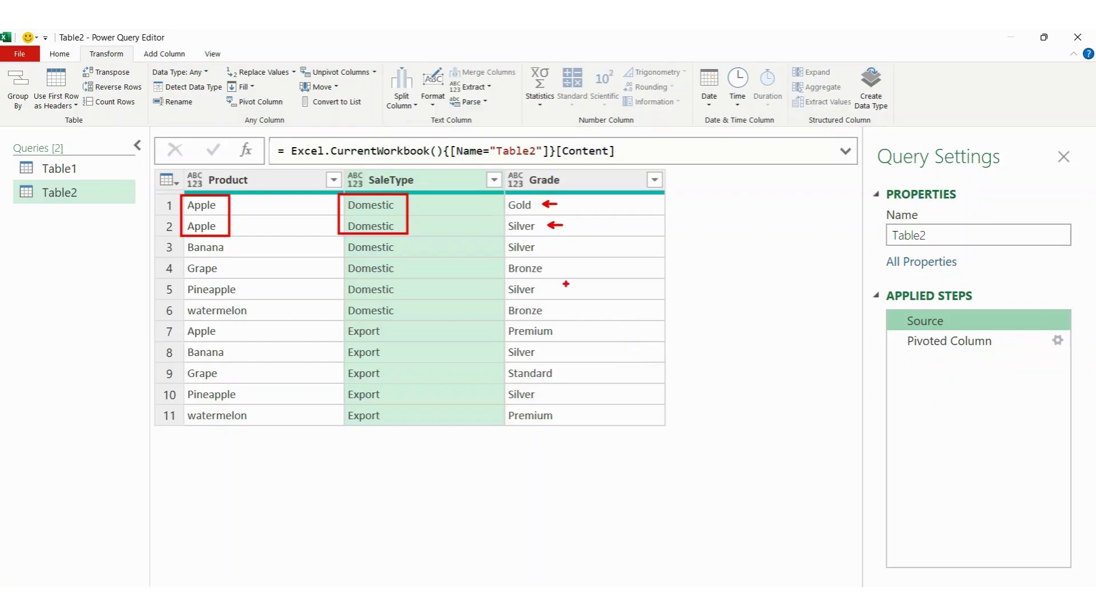
mouse_move(495, 197)
mouse_down()
mouse_move(494, 225)
mouse_move(557, 239)
mouse_move(573, 211)
mouse_move(494, 195)
mouse_up()
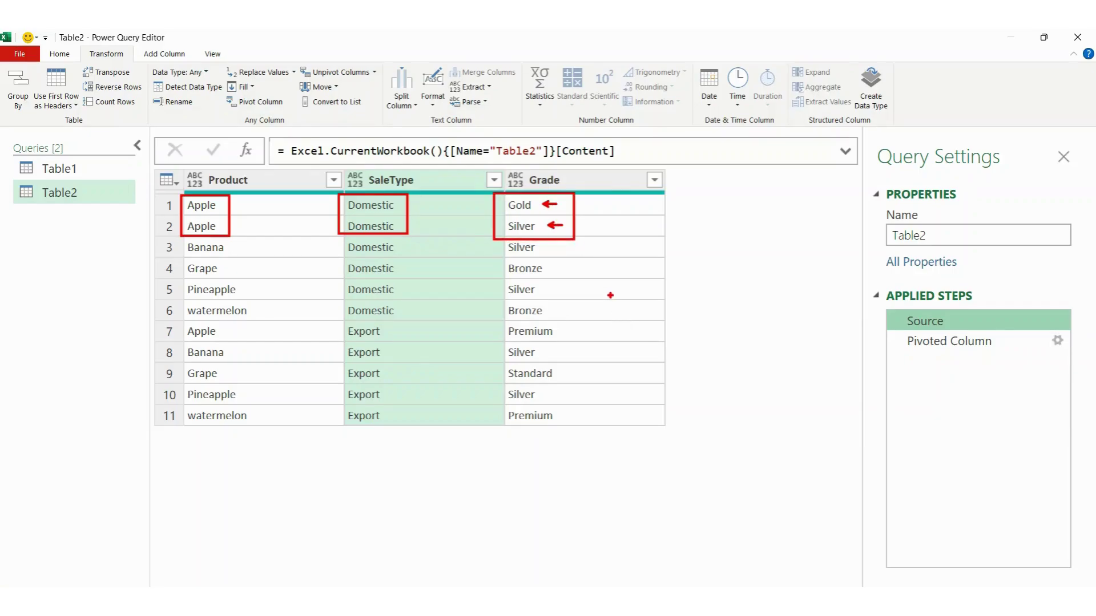
key(Escape)
click(923, 341)
key(ctrl+2)
drag(390, 206, 406, 207)
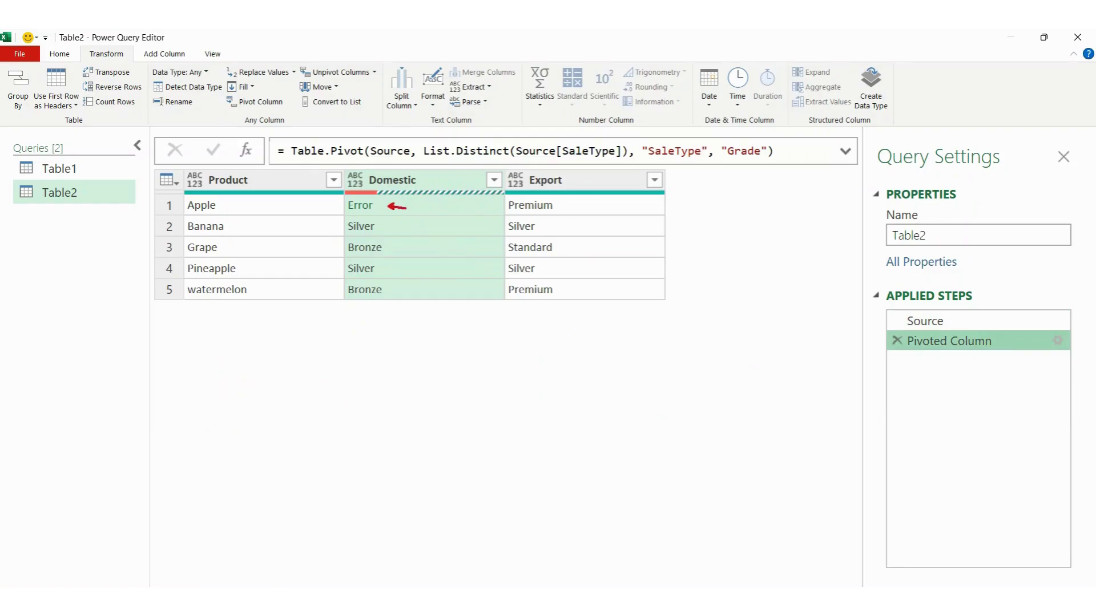
key(Escape)
- Expand the formula display and add each _ as the aggregation function argument after "Grade" in Table2's Table.Pivot formula
click(845, 152)
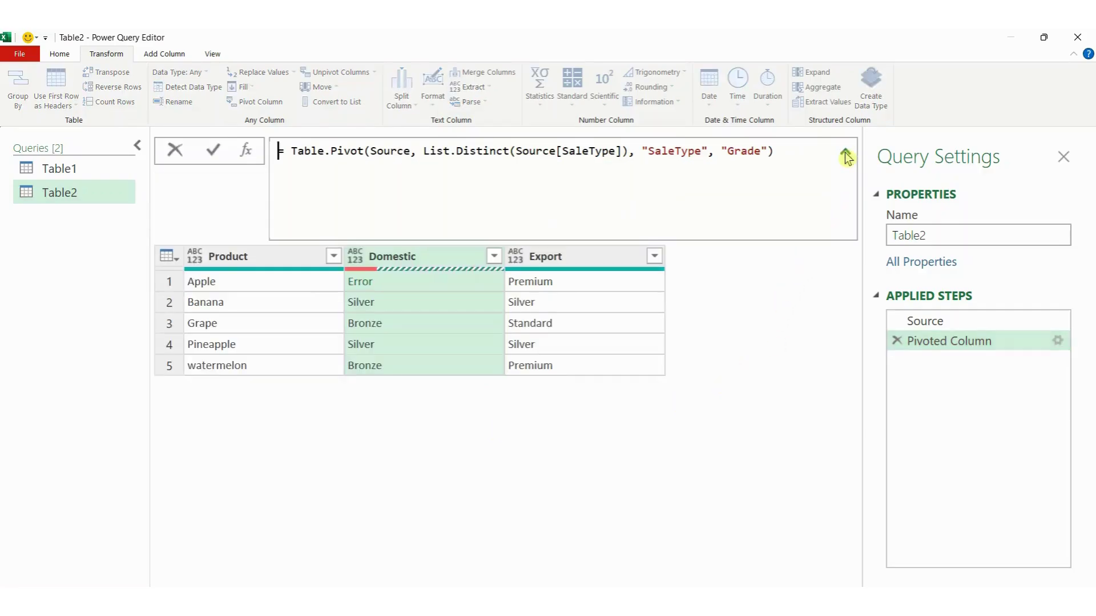
key(ctrl+2)
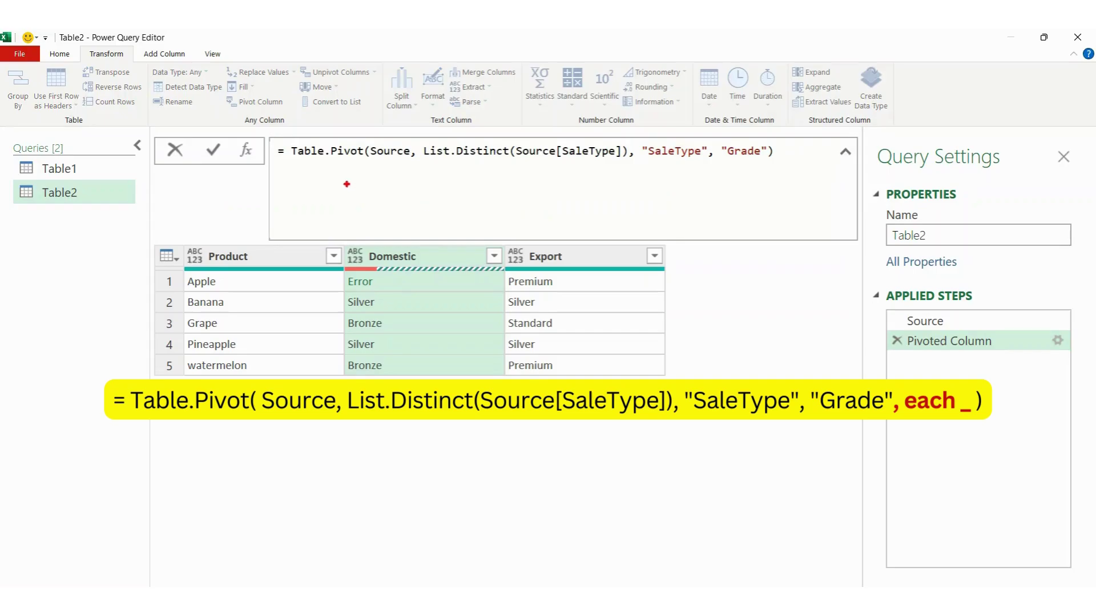
mouse_move(285, 139)
mouse_down()
mouse_move(296, 159)
mouse_move(369, 163)
mouse_up()
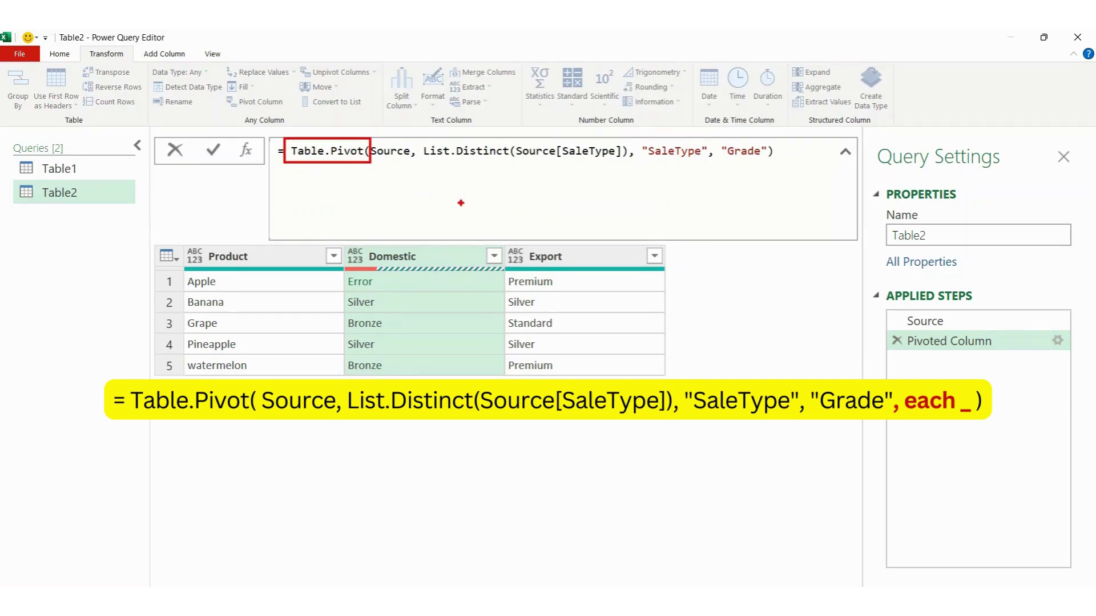
key(Escape)
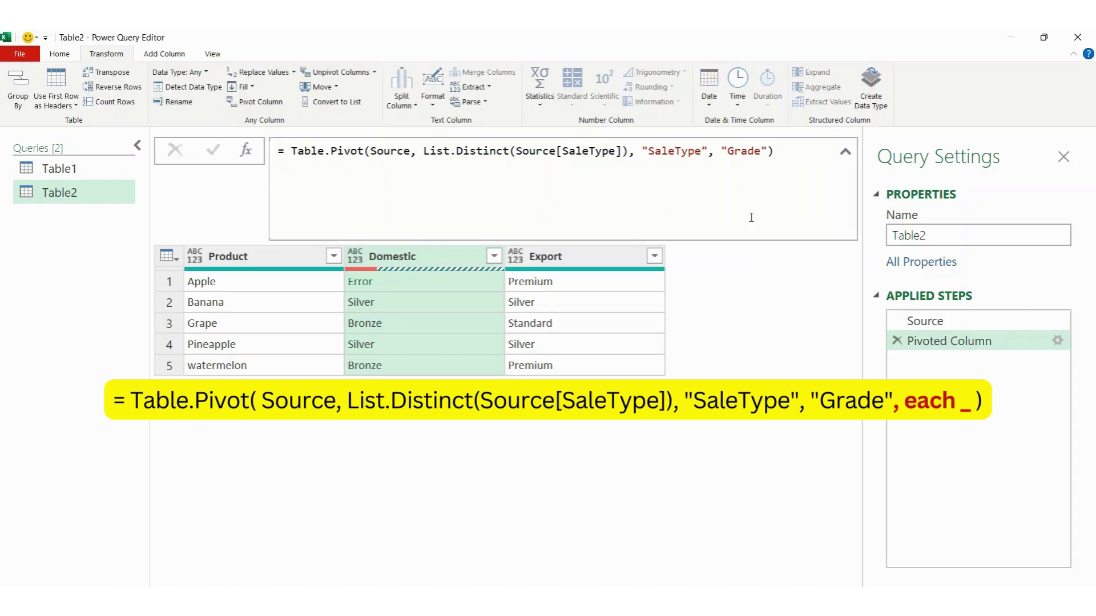
click(770, 150)
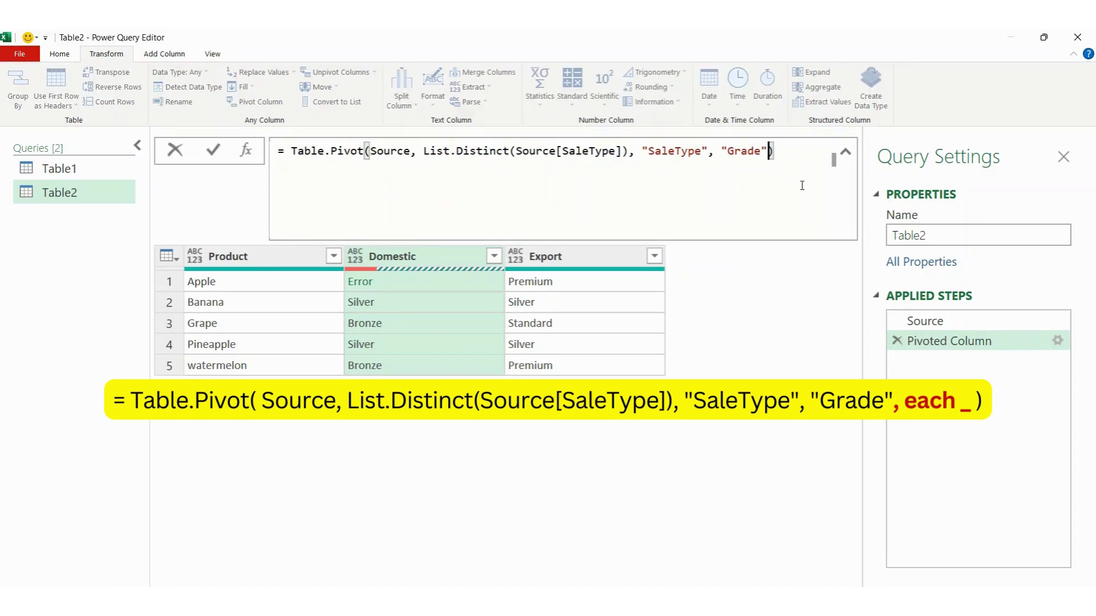
text(,)
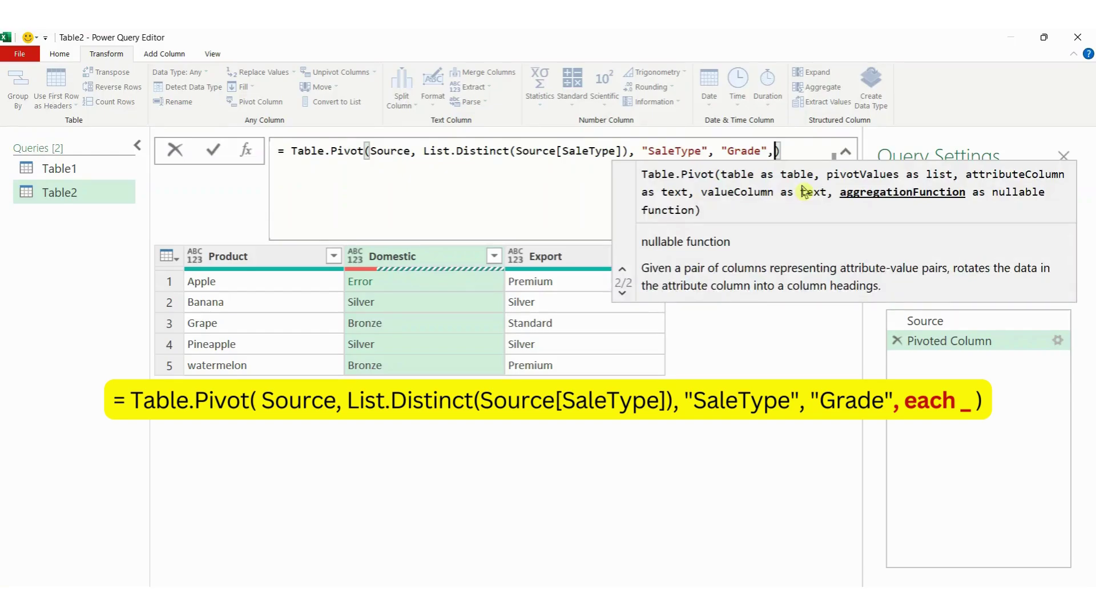
text( each)
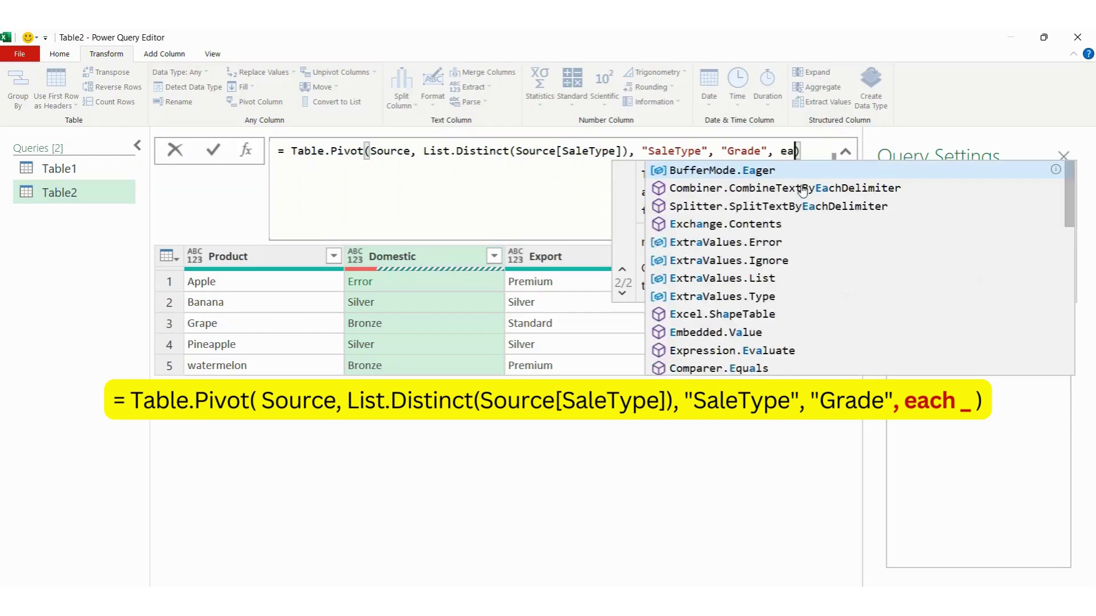
text( _)
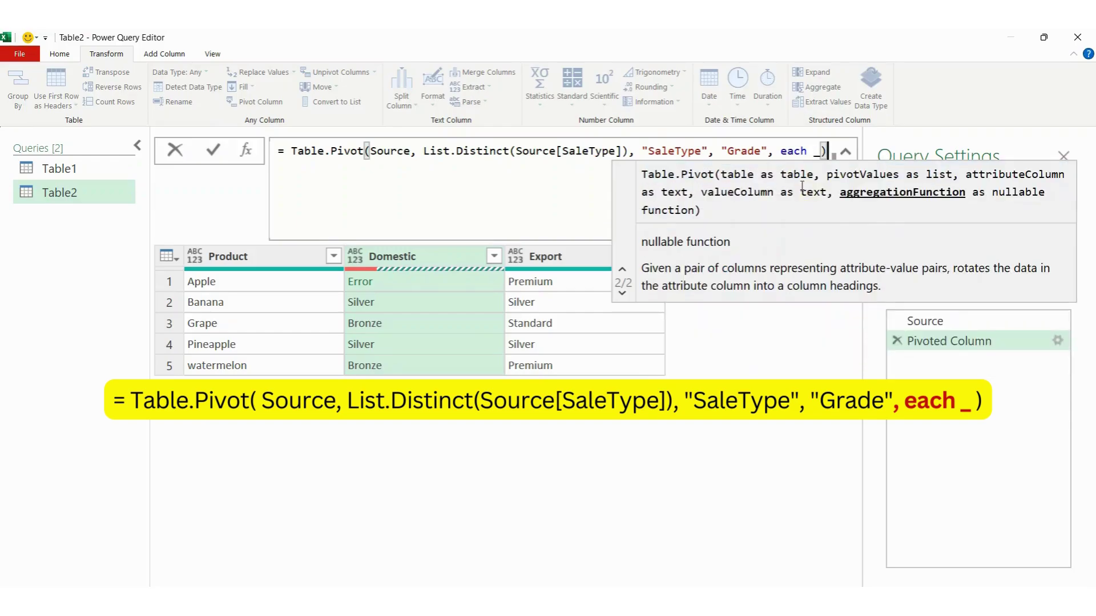
key(Return)
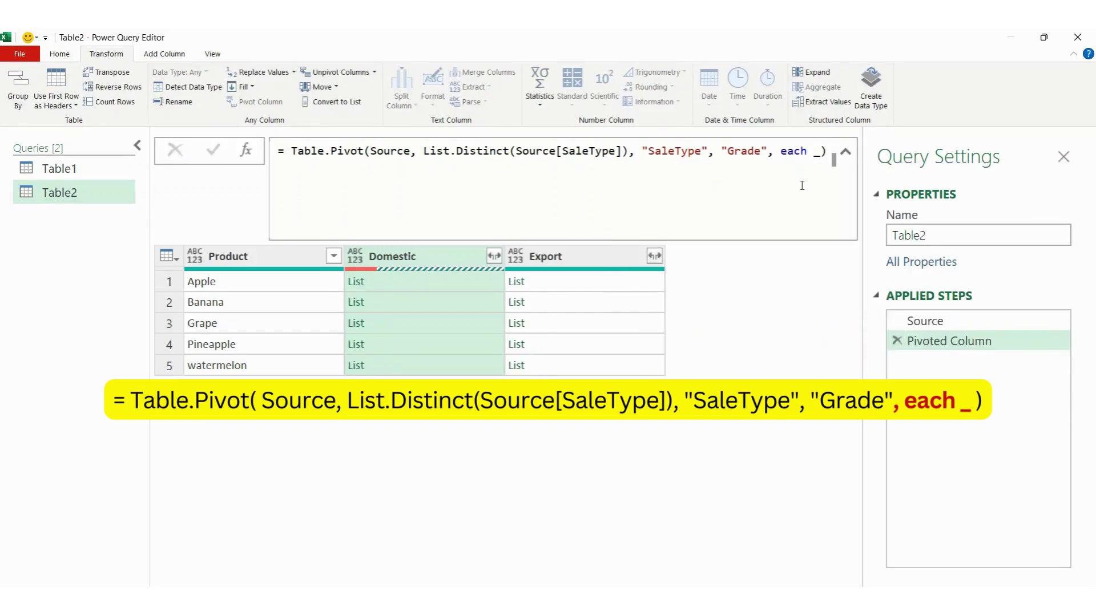
- Preview the grade lists in the Domestic column for Apple, Banana, Grape and Pineapple, and return to Apple's list
click(421, 284)
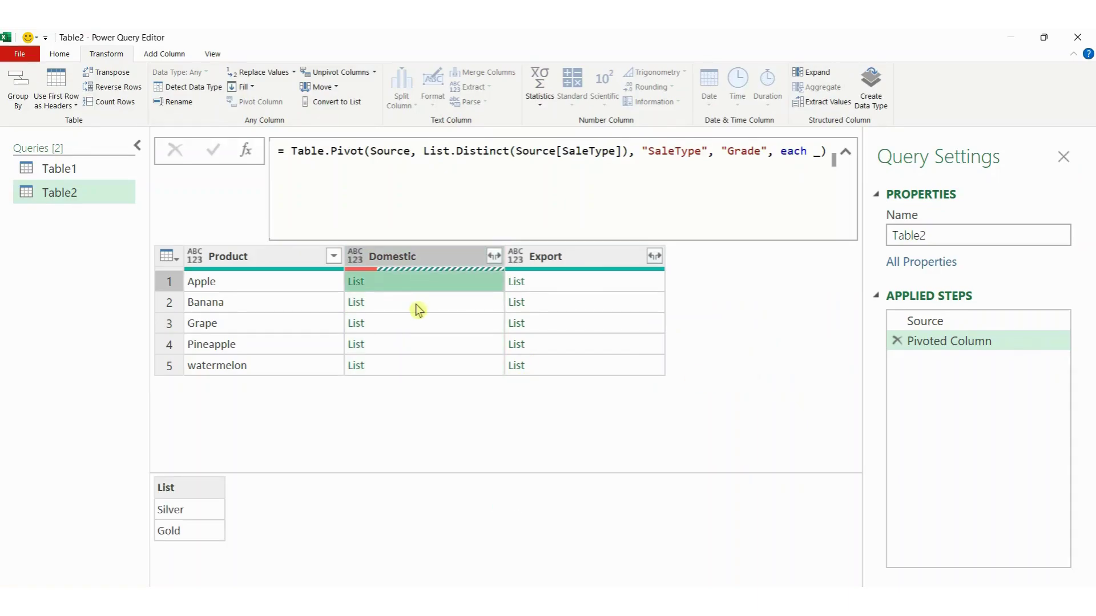
click(420, 308)
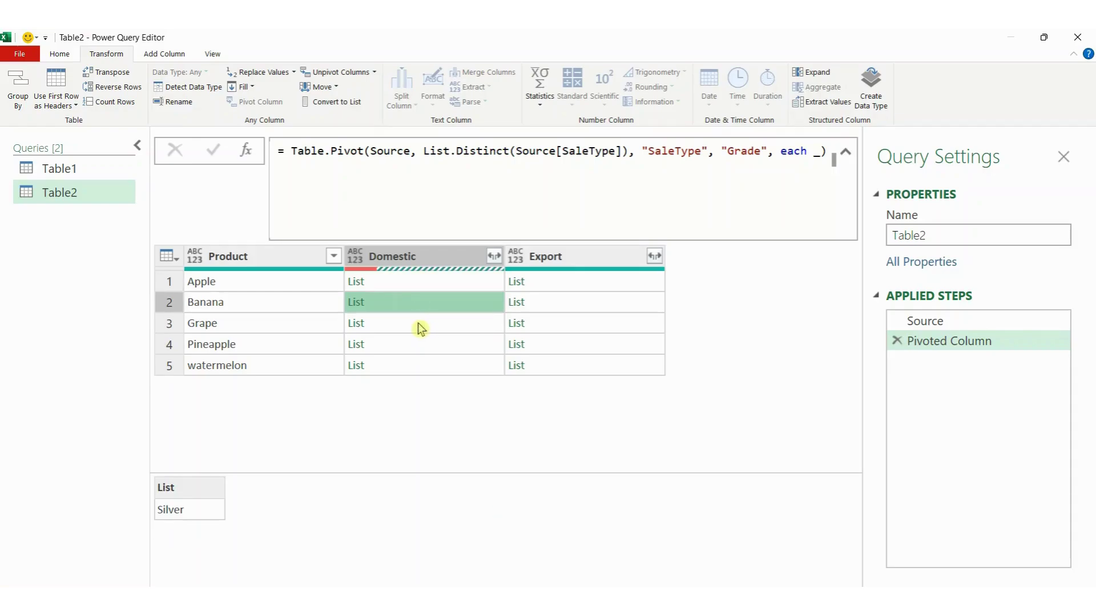
click(420, 329)
click(419, 345)
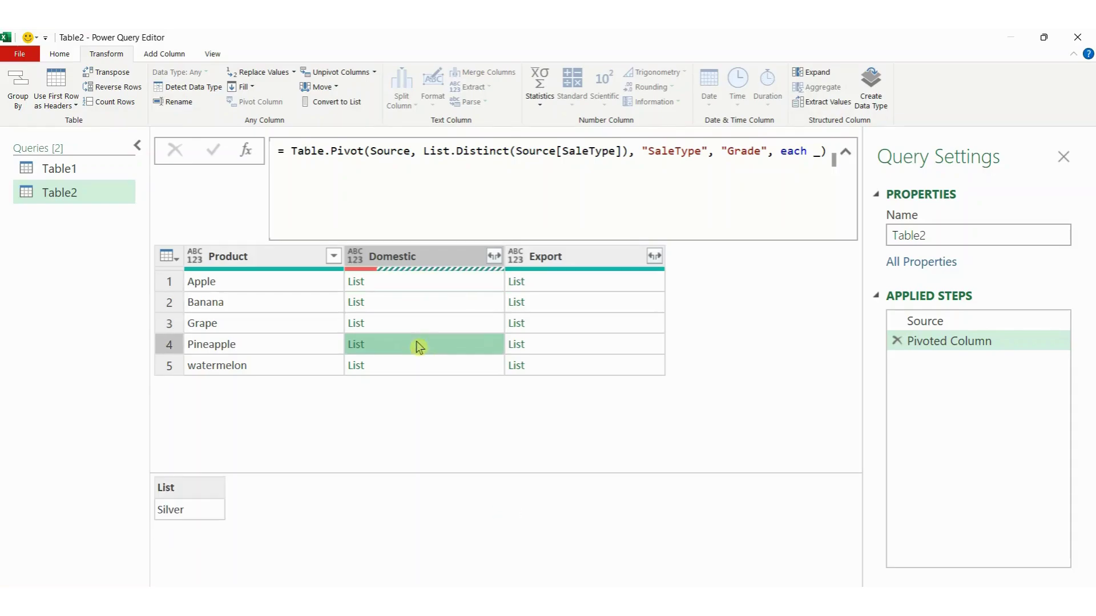
click(414, 285)
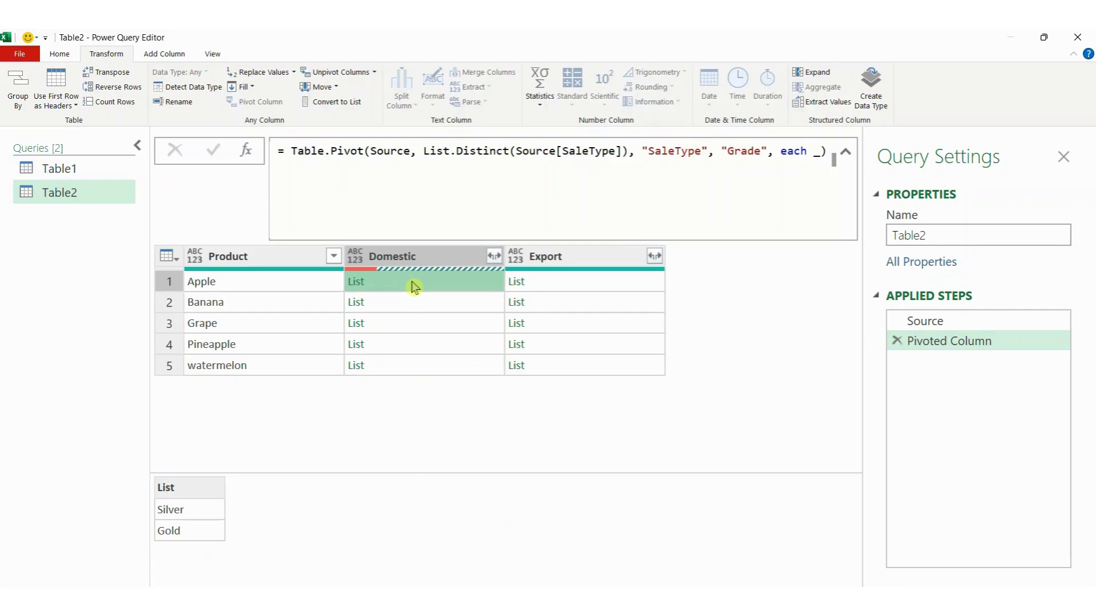
- Wrap the underscore in the pivot formula's aggregation argument as Text.Combine(_,",") to join the grades with a comma
click(826, 160)
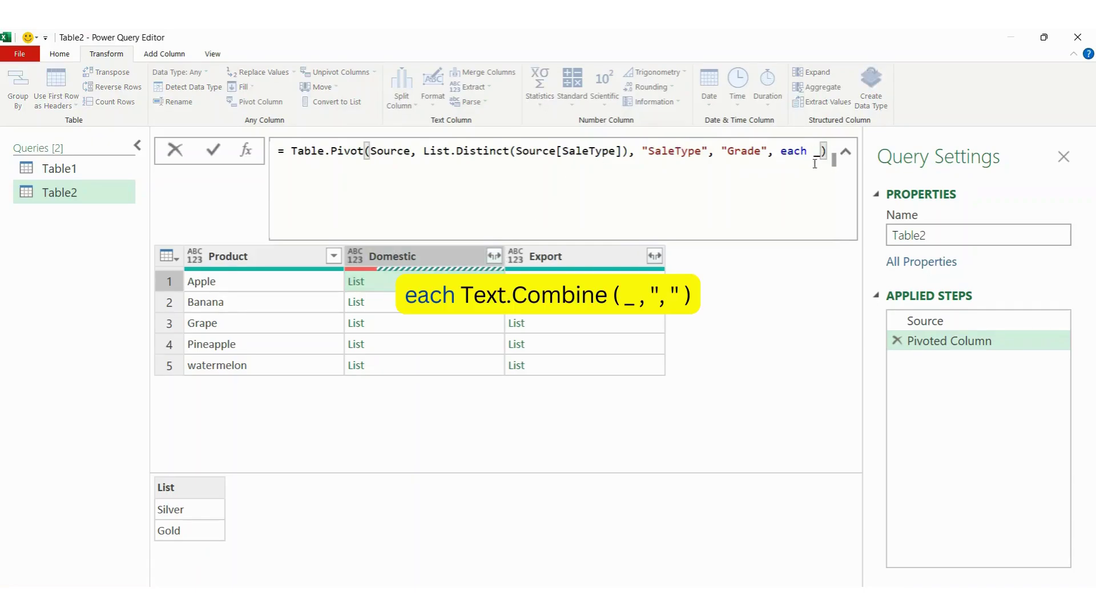
key(Left)
key(shift+Return)
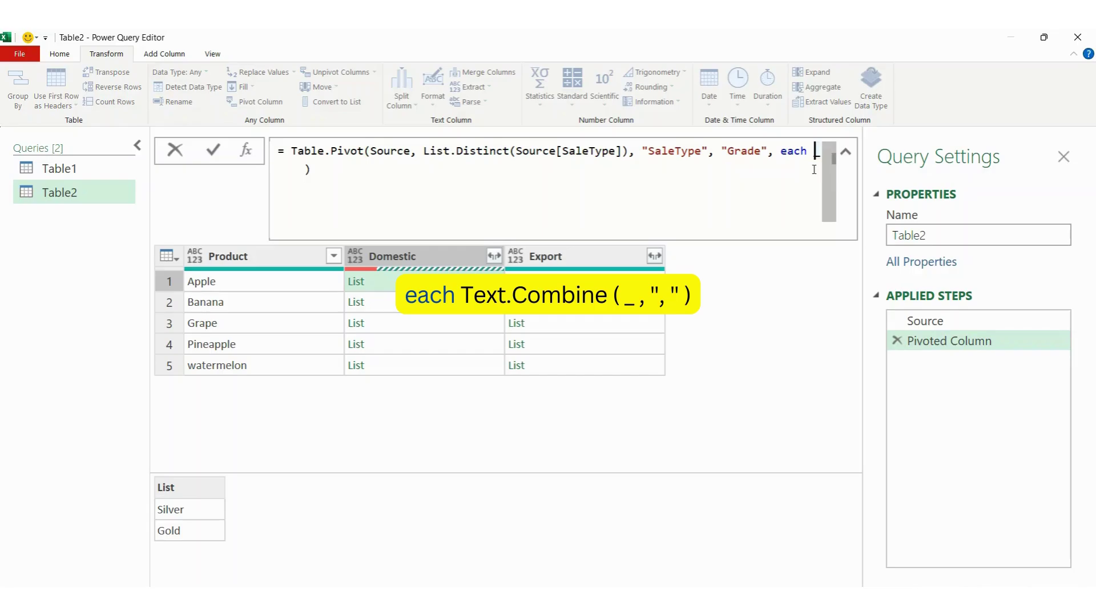
text(Text.Com)
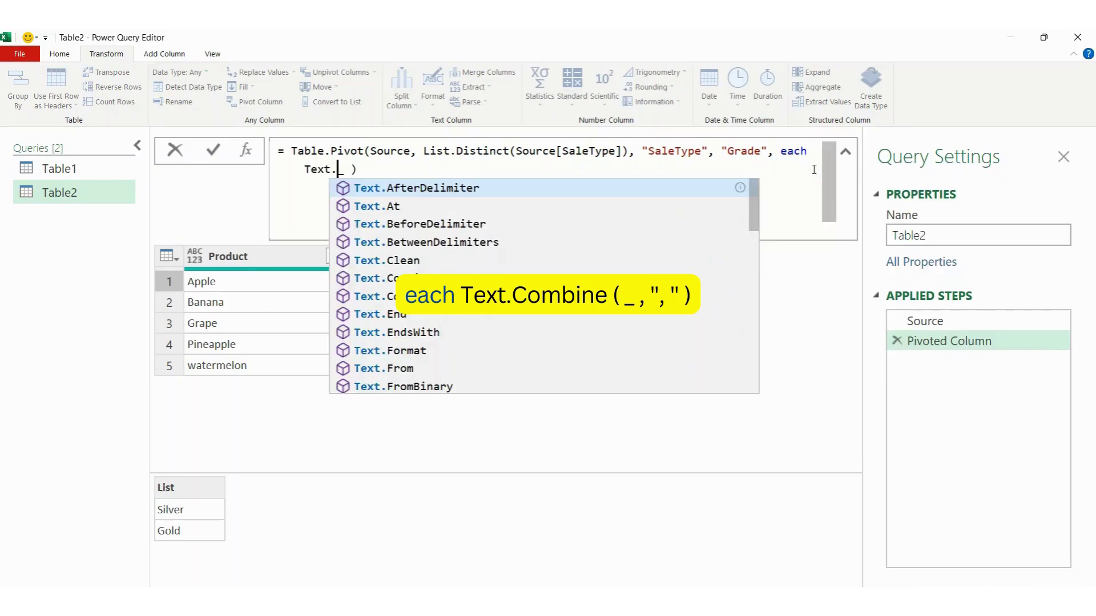
text(bine()
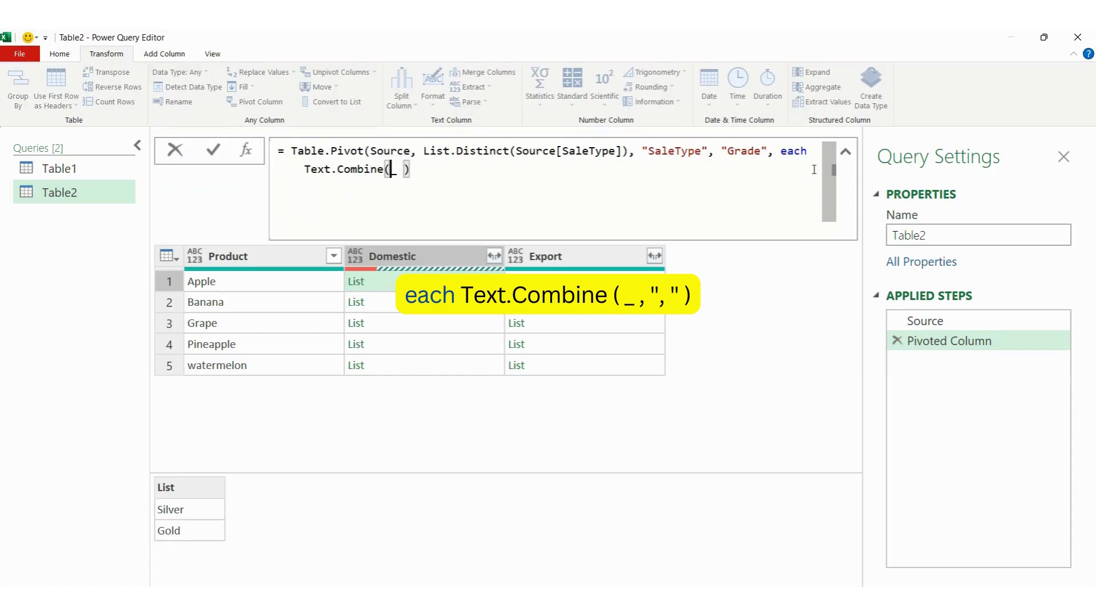
text(_)
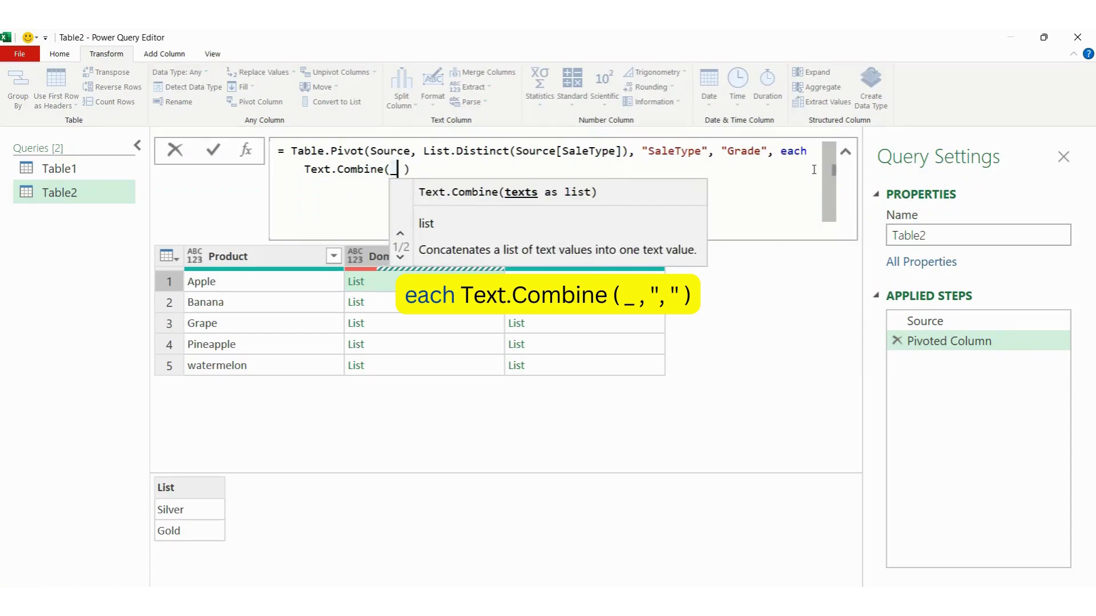
text(,)
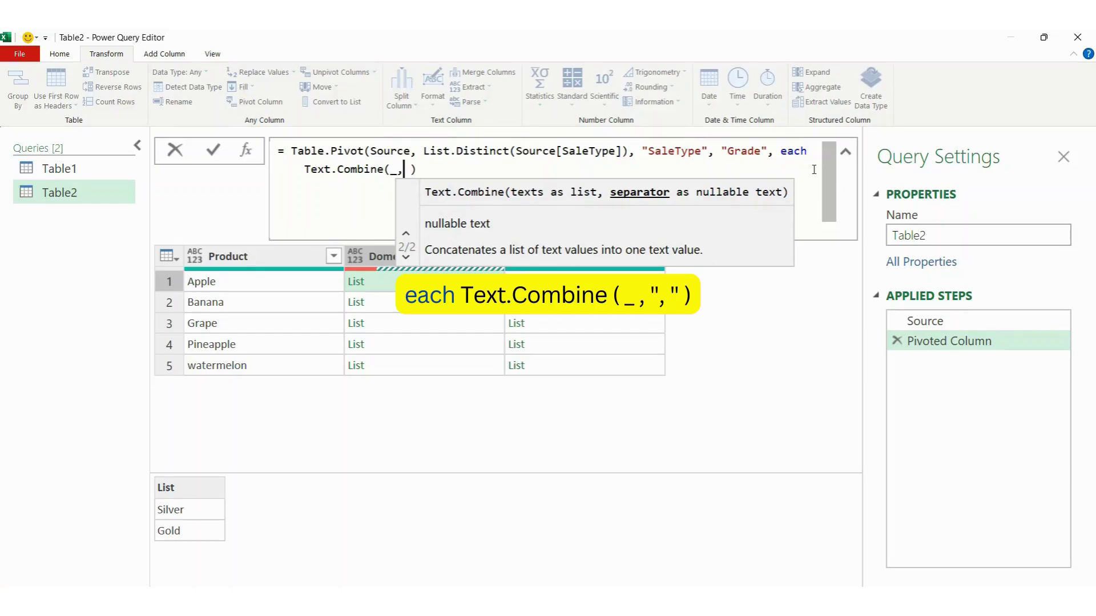
text(",")
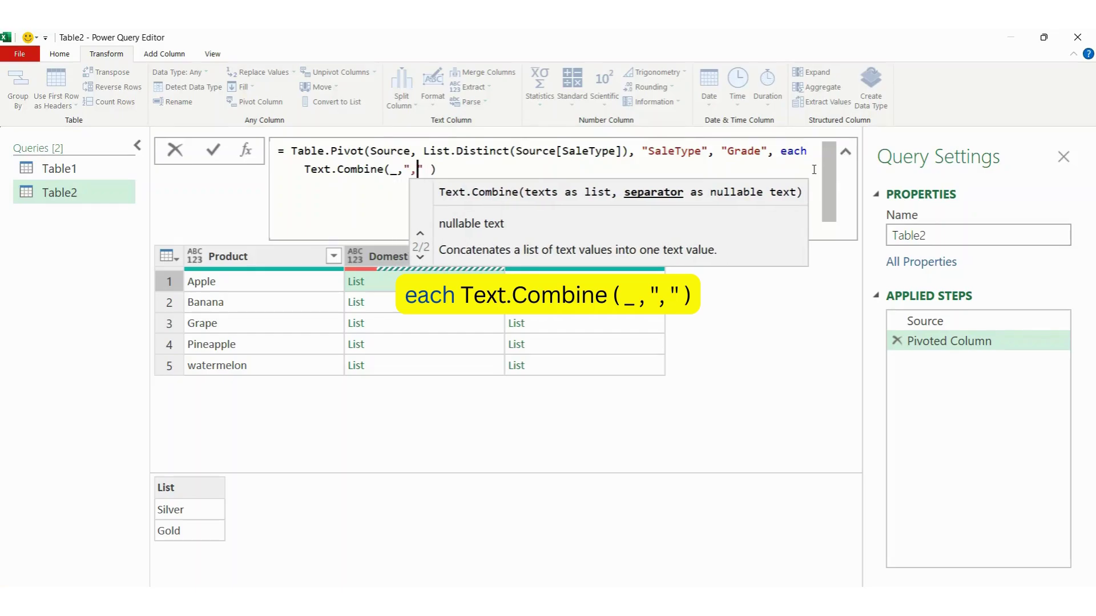
text())
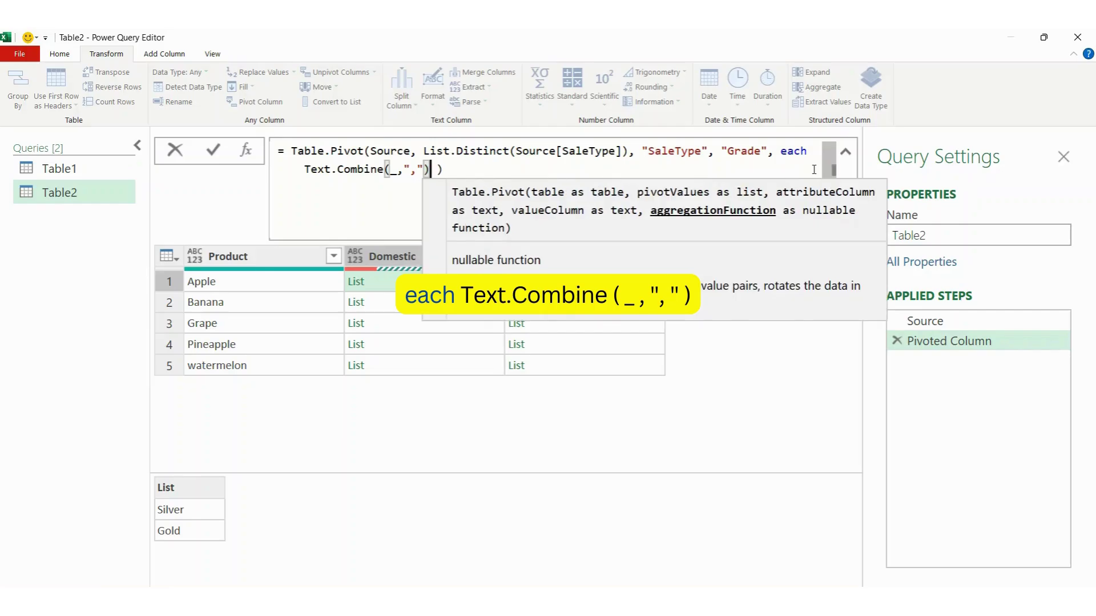
key(Return)
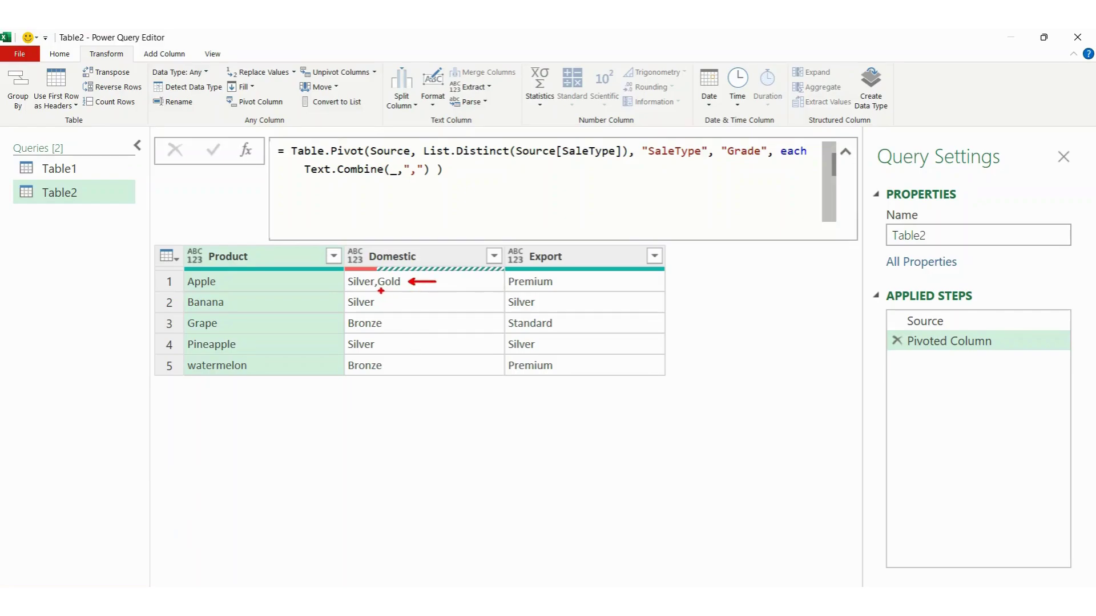
- Compare Apple's combined Domestic grades with the rows in Table2's Source step, and return to the Pivoted Column step
drag(381, 291, 386, 306)
key(Escape)
click(932, 329)
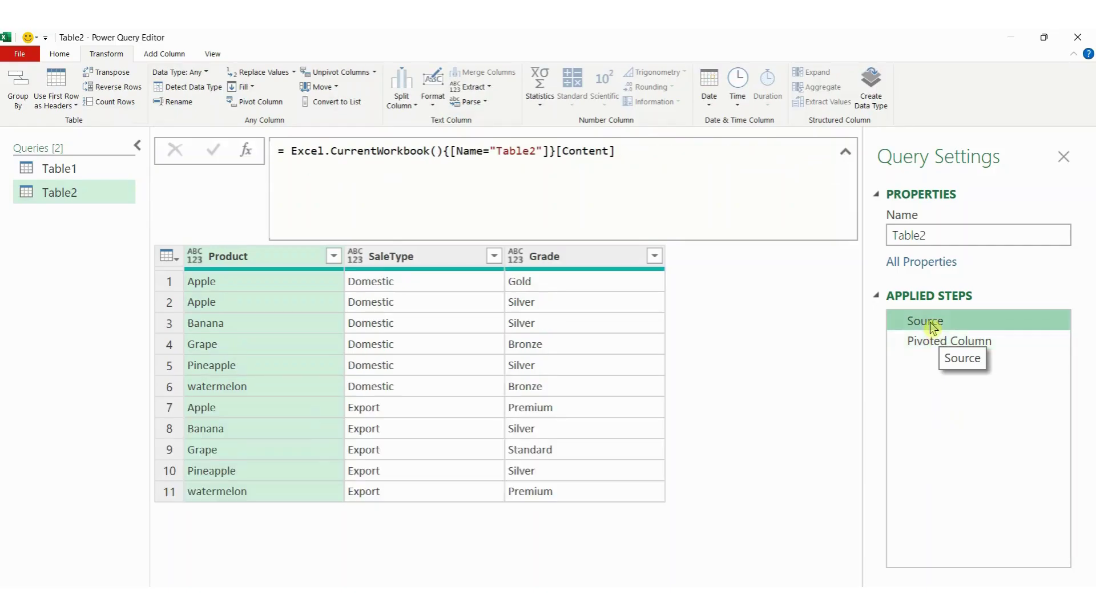
click(924, 341)
- Set the Text.Combine separator in the Pivoted Column formula to a single space and check Apple's Domestic grades
key(ctrl+2)
drag(417, 180, 425, 194)
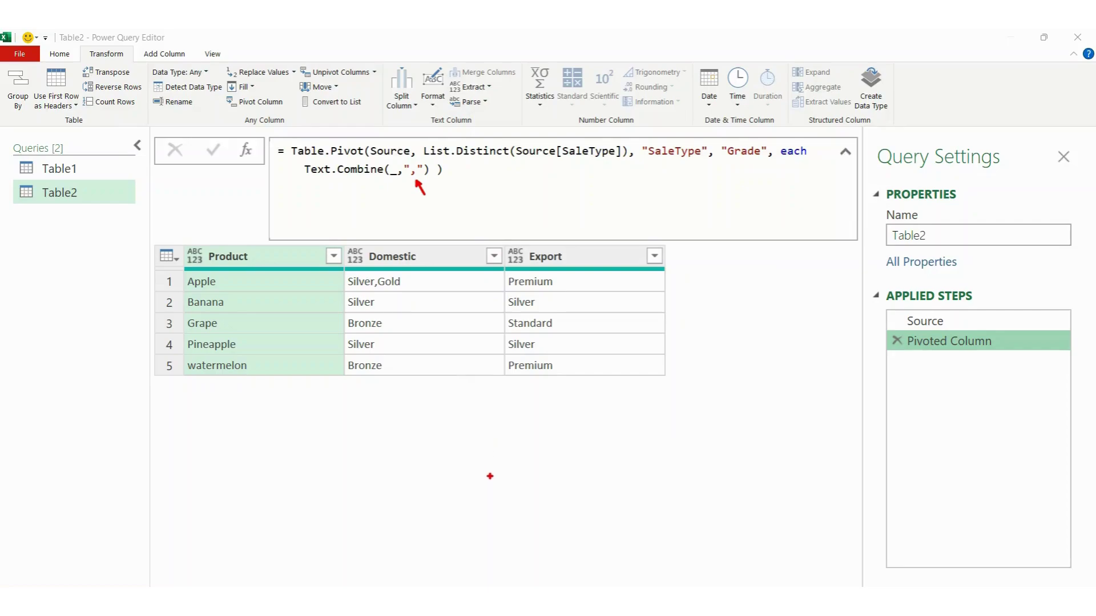
key(Escape)
click(417, 171)
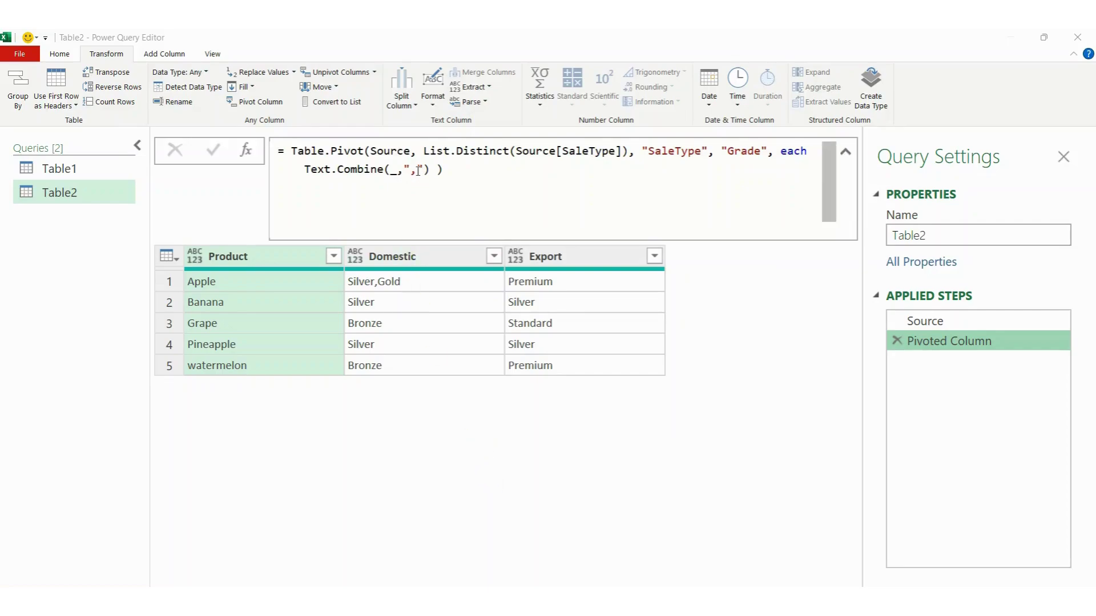
key(BackSpace)
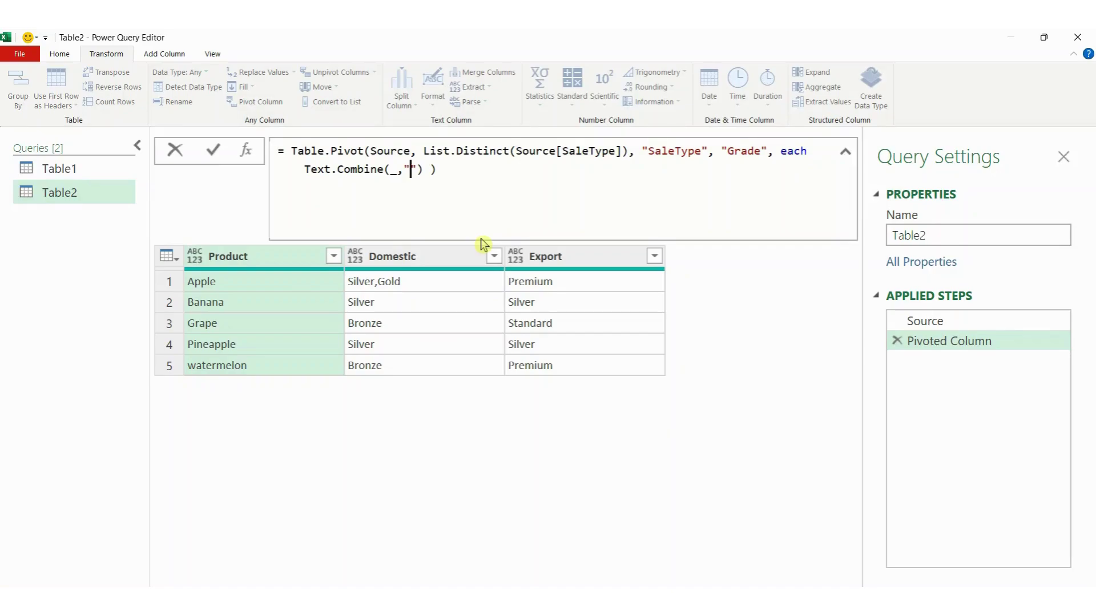
key(Return)
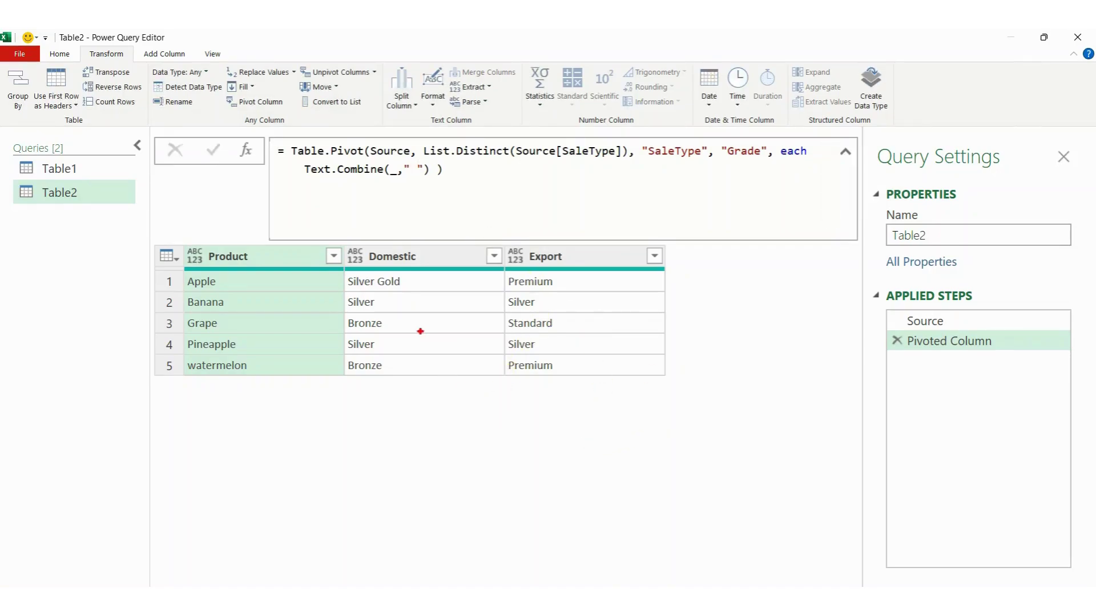
drag(380, 294, 388, 309)
key(Escape)
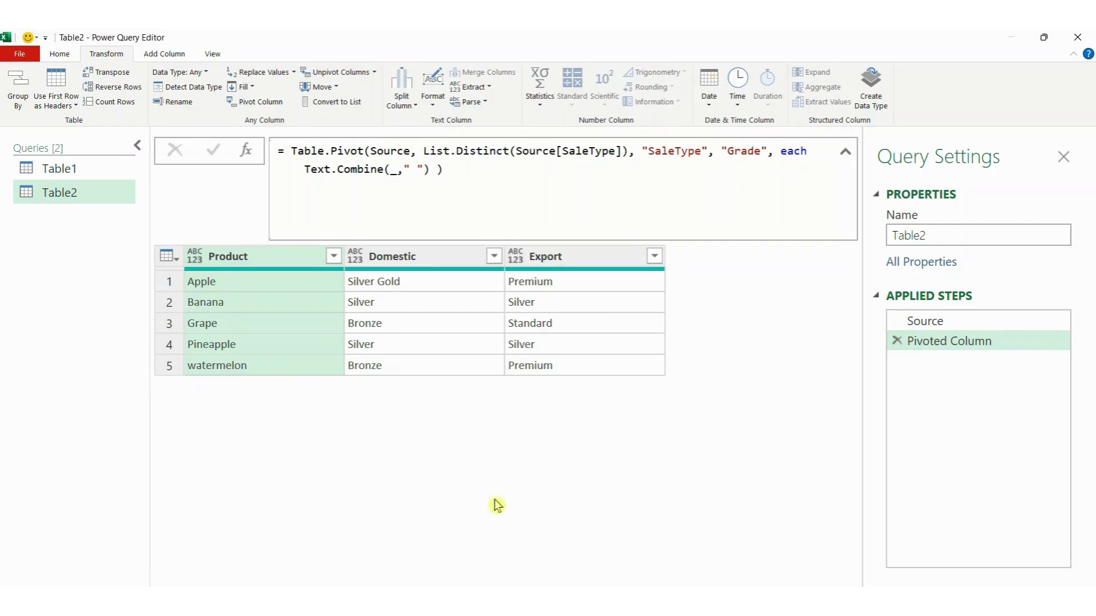